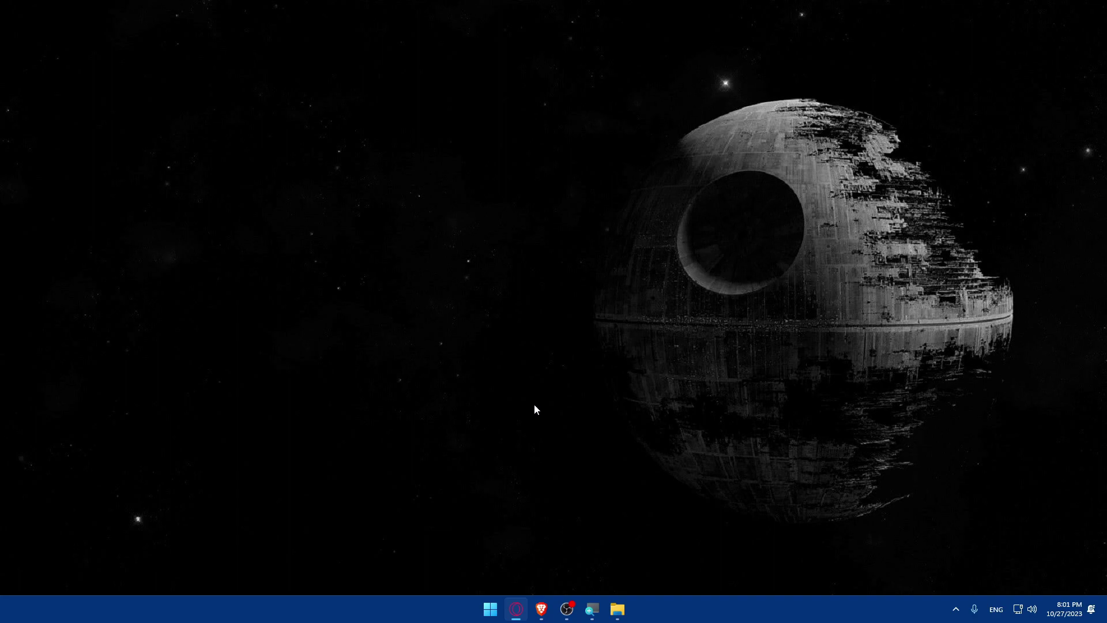
Step: Launch the browser and load the Ecwid homepage at ecwid.com
left_click(546, 613)
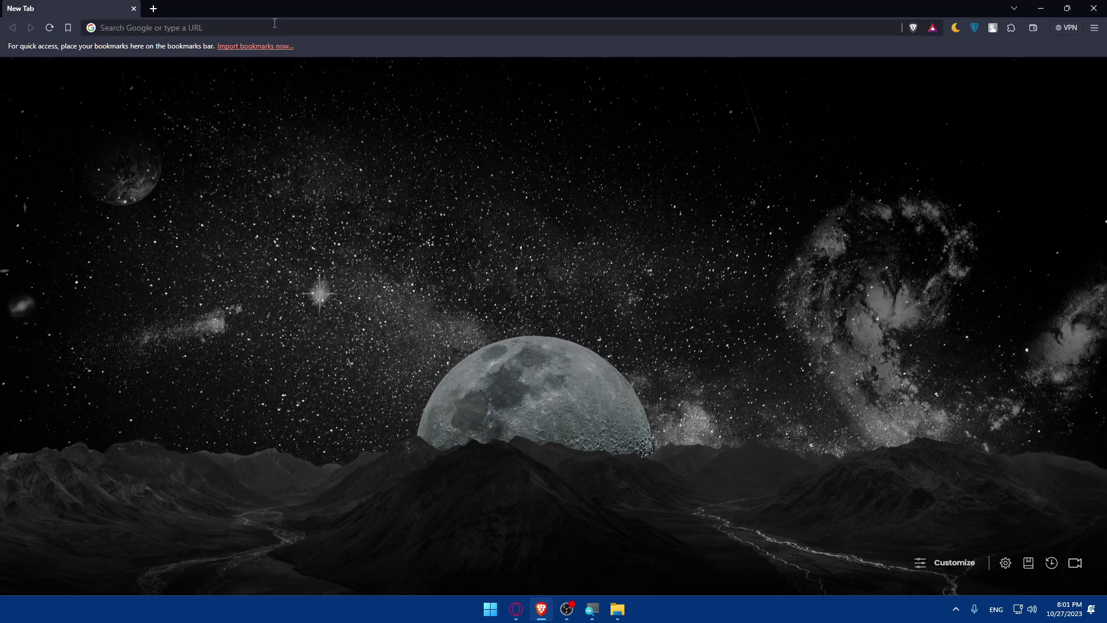
left_click(274, 23)
type("ecwid")
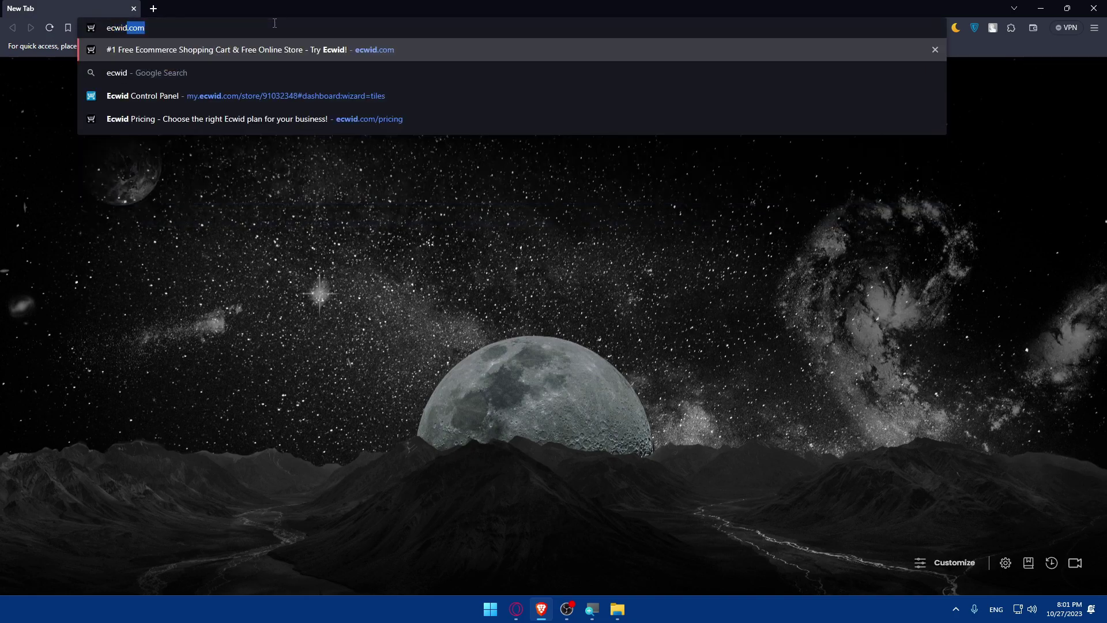
type(".com")
key("Return")
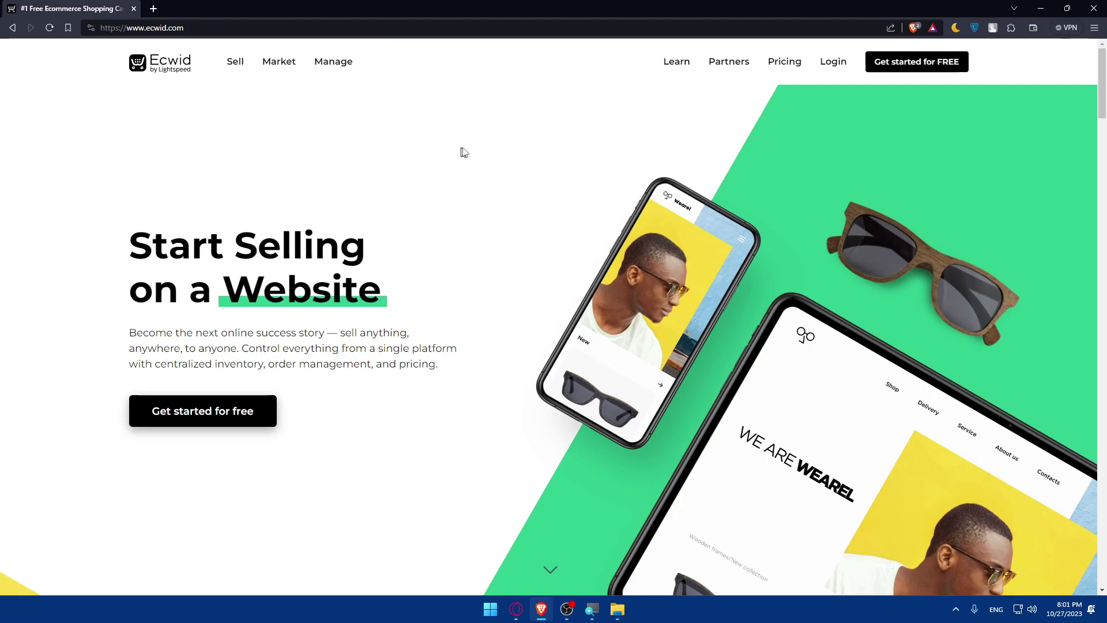
Step: Scroll through the Ecwid homepage, then go to the Pricing page
scroll(501, 173, "down", 3)
scroll(508, 189, "down", 5)
scroll(508, 190, "down", 5)
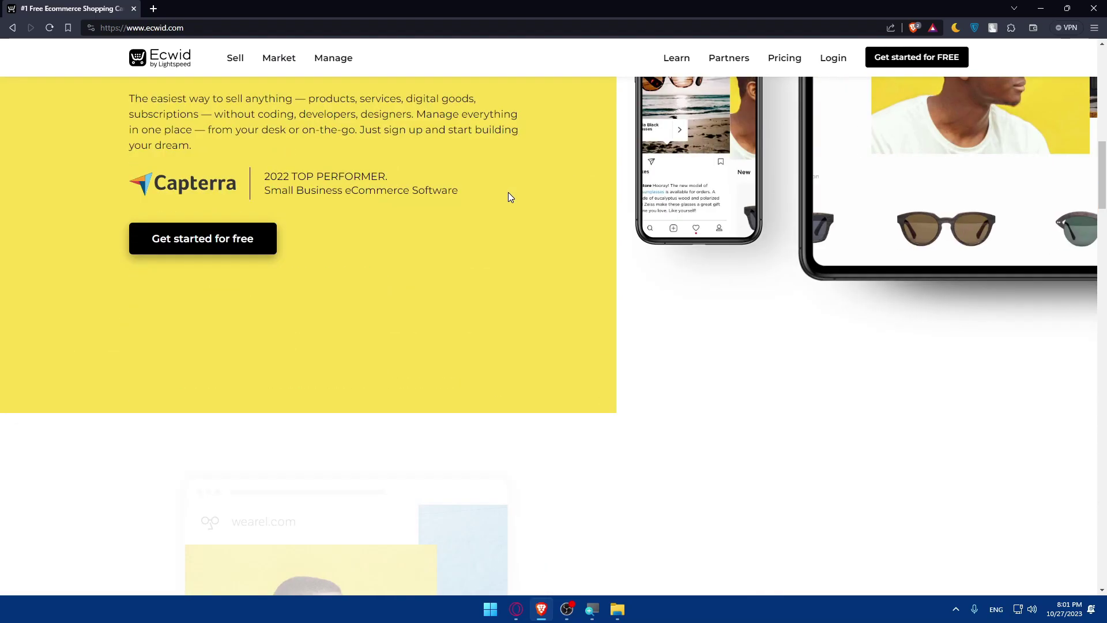
scroll(507, 193, "down", 2)
scroll(509, 199, "down", 4)
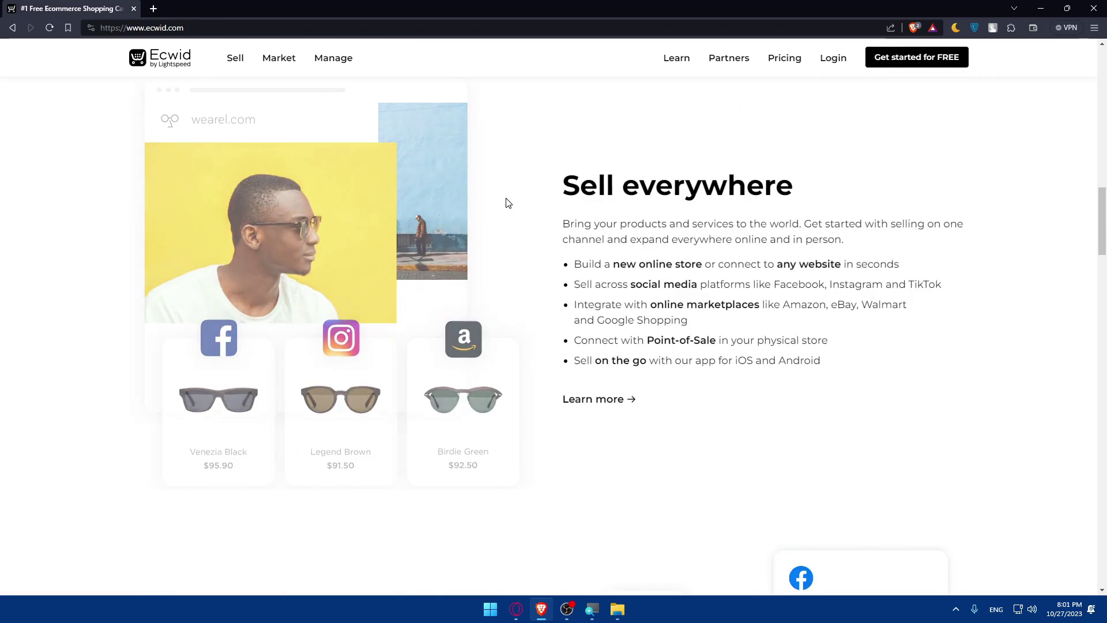
scroll(507, 202, "down", 2)
scroll(508, 203, "down", 3)
scroll(506, 204, "down", 2)
scroll(507, 205, "down", 4)
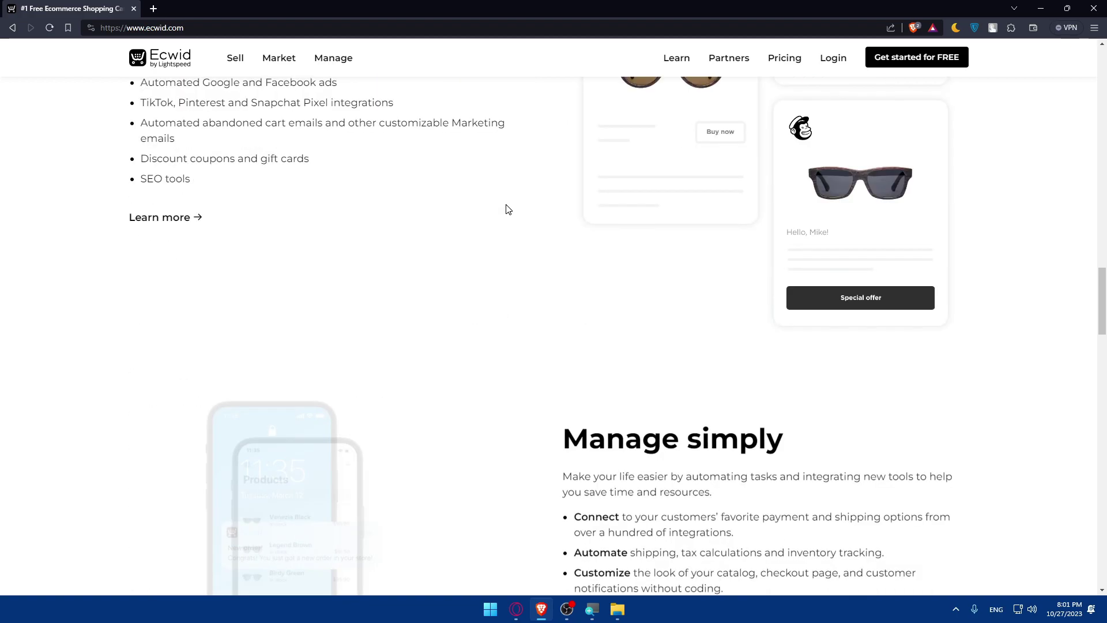
scroll(508, 207, "down", 4)
scroll(507, 208, "down", 4)
scroll(507, 209, "down", 4)
scroll(507, 209, "down", 3)
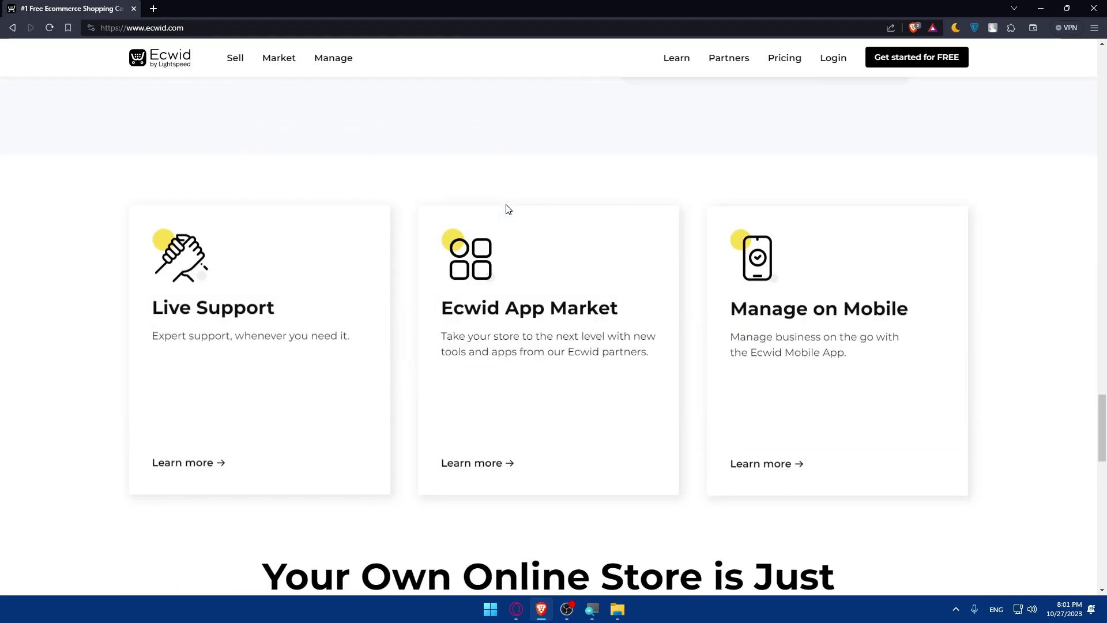
scroll(507, 209, "down", 2)
scroll(508, 209, "down", 3)
scroll(507, 209, "down", 4)
scroll(508, 209, "up", 8)
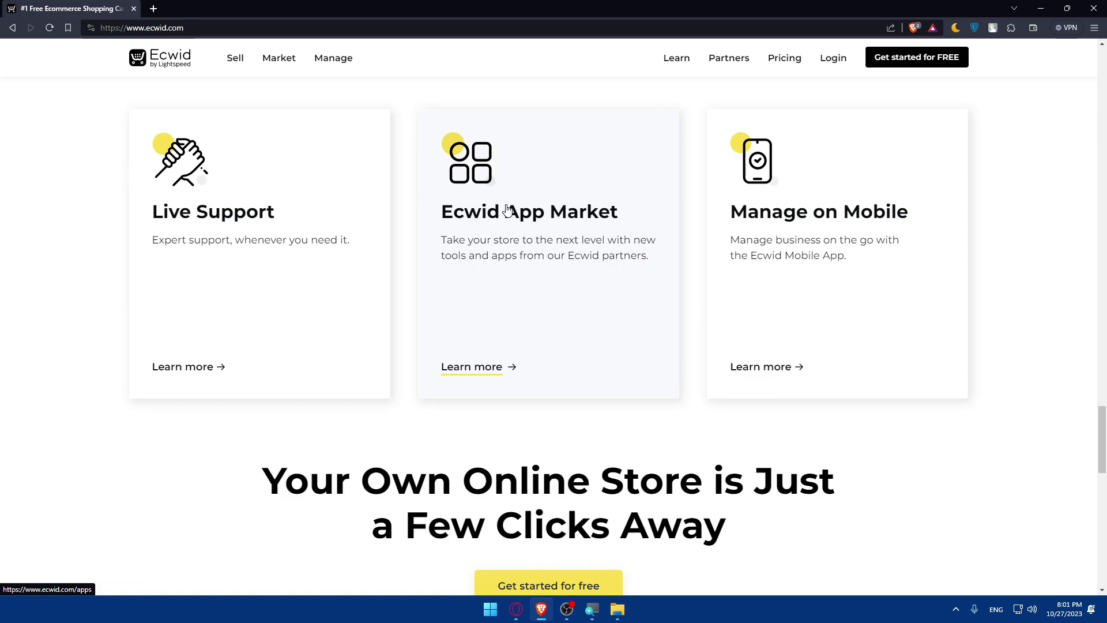
scroll(507, 210, "up", 12)
scroll(508, 210, "up", 10)
scroll(504, 209, "up", 8)
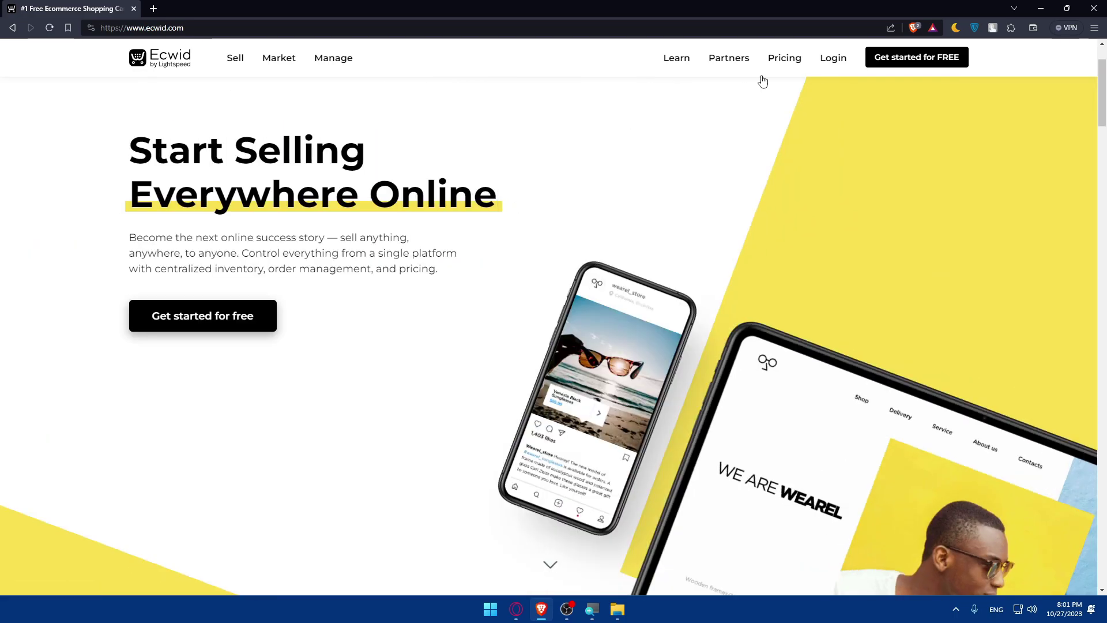
left_click(774, 68)
Step: Switch the Ecwid pricing page to monthly billing
scroll(473, 299, "down", 3)
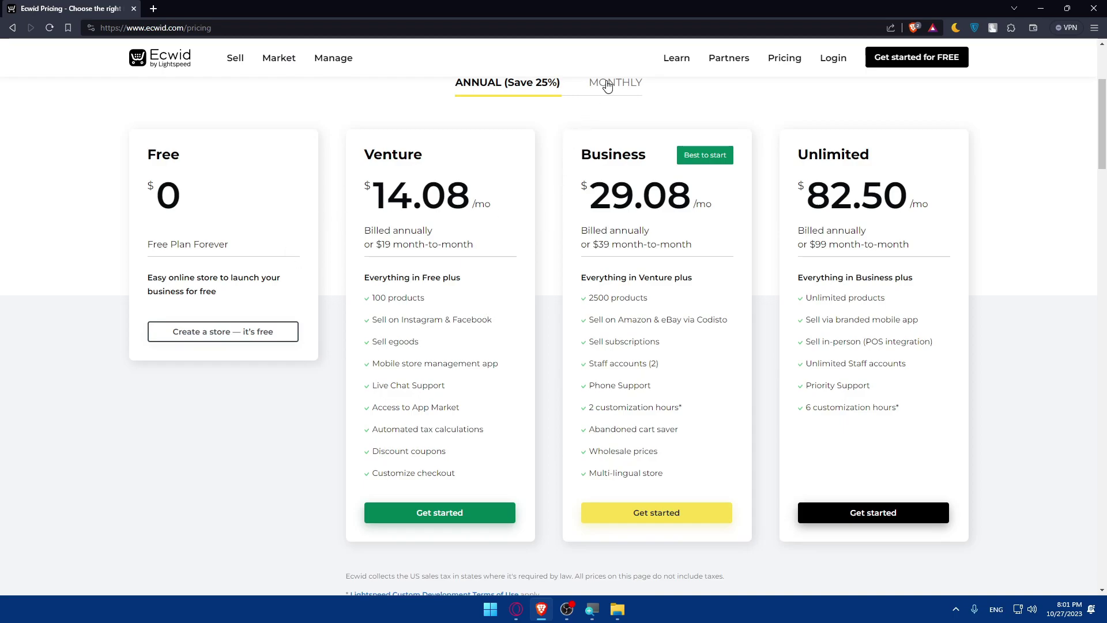
left_click(608, 86)
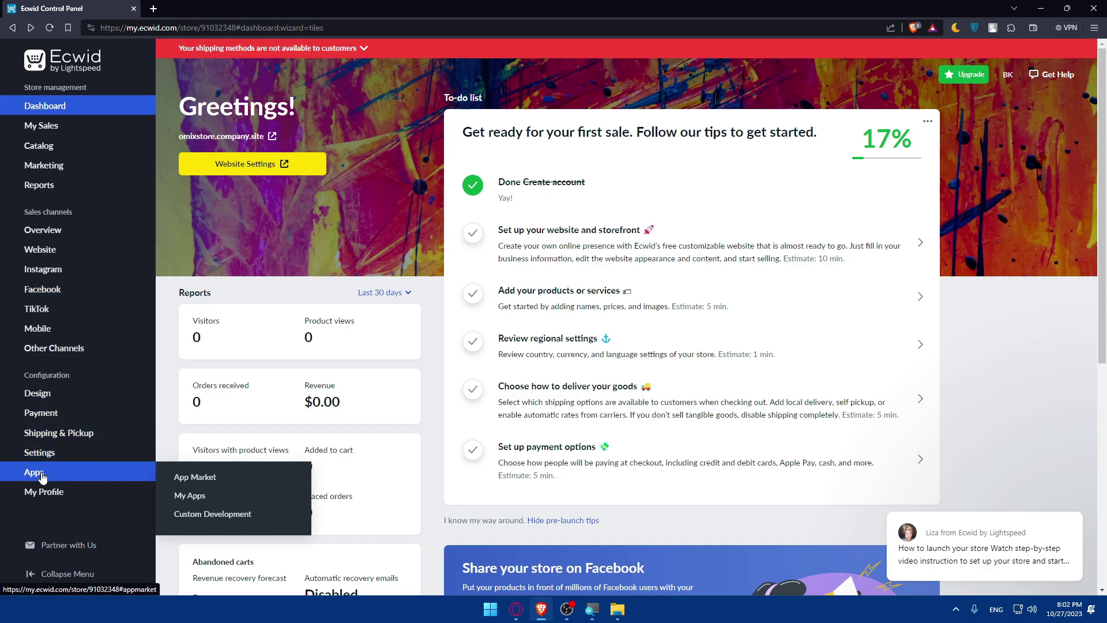
Step: Go to the App Market and start a search for cj dropshipping
mouse_move(34, 472)
left_click(193, 476)
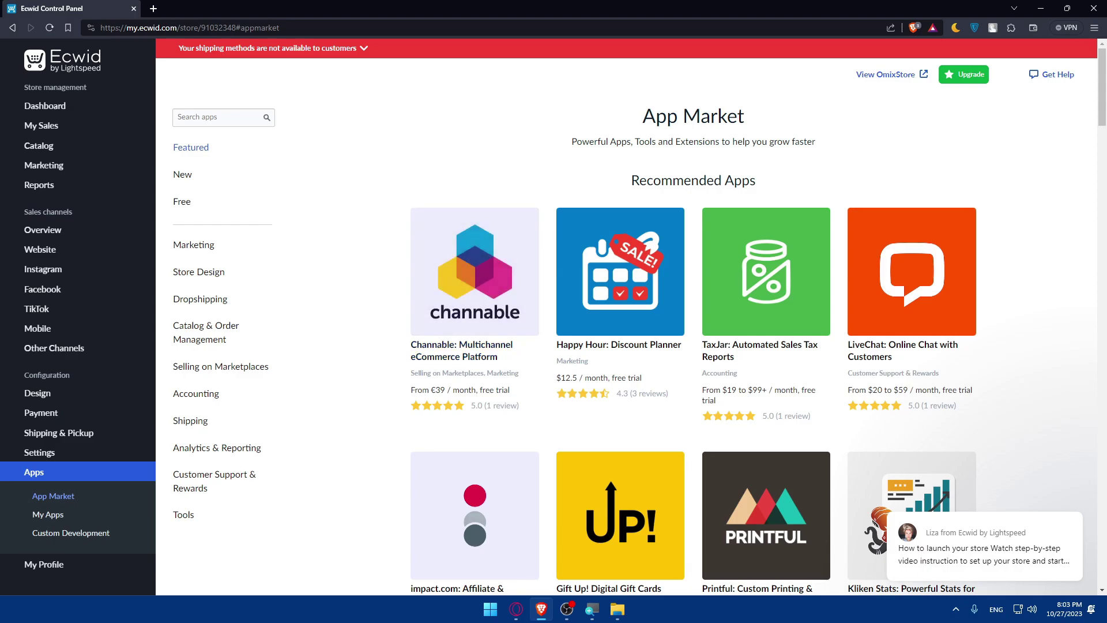
left_click(228, 110)
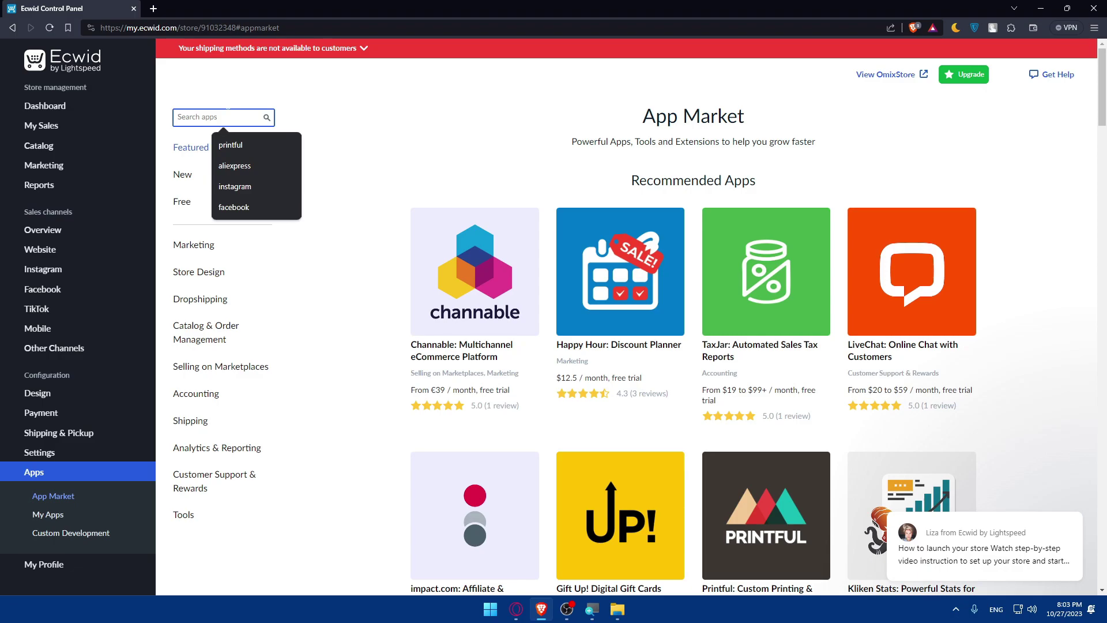
type("cj dropshipping")
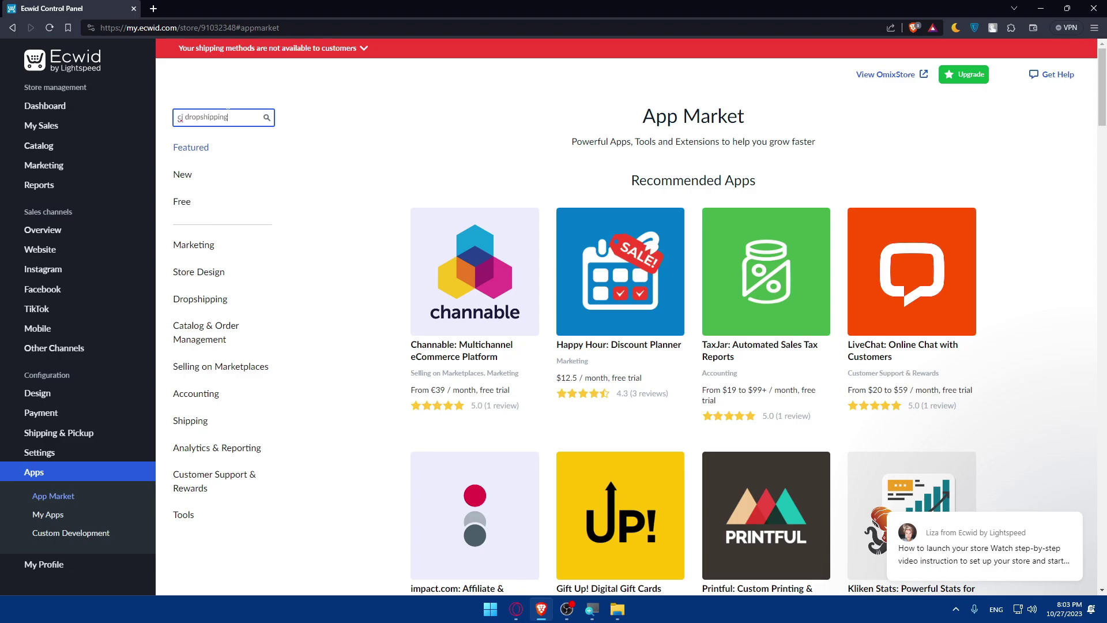
Step: Run the cj dropshipping search and scroll through the matching apps
key("Return")
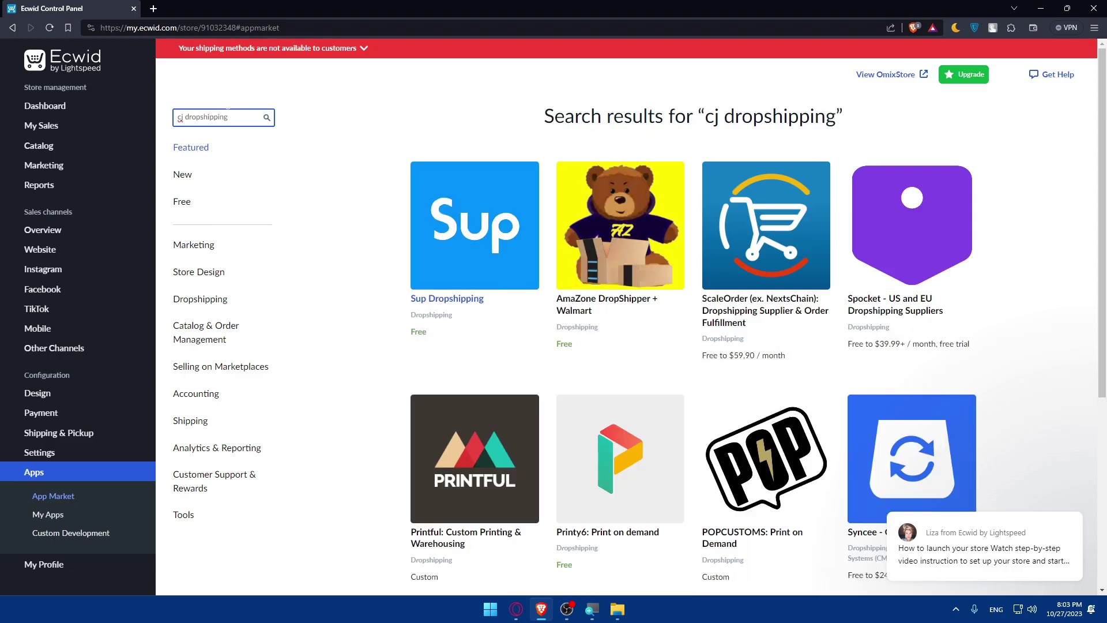
scroll(526, 210, "down", 2)
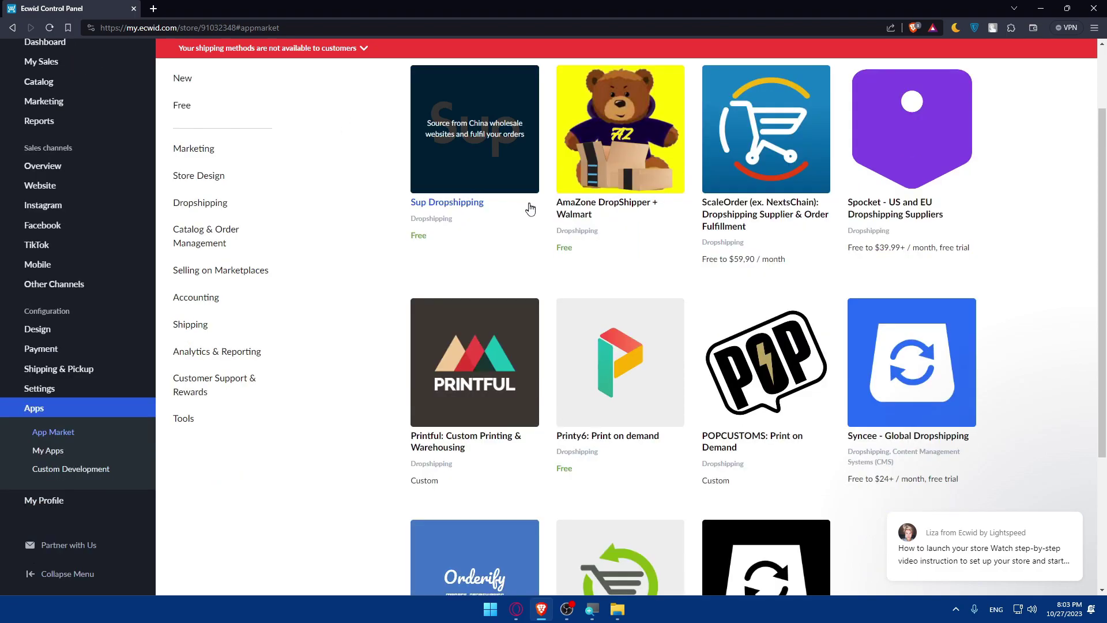
scroll(546, 227, "down", 3)
scroll(485, 399, "up", 3)
scroll(485, 399, "up", 2)
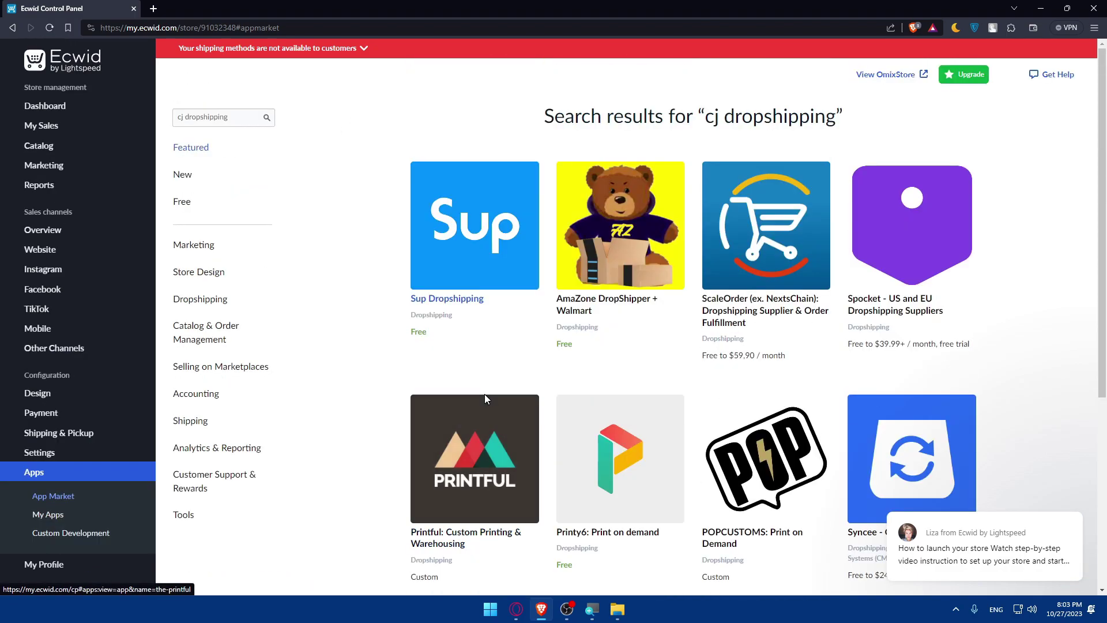
scroll(486, 399, "down", 3)
scroll(486, 399, "up", 2)
scroll(486, 399, "up", 2)
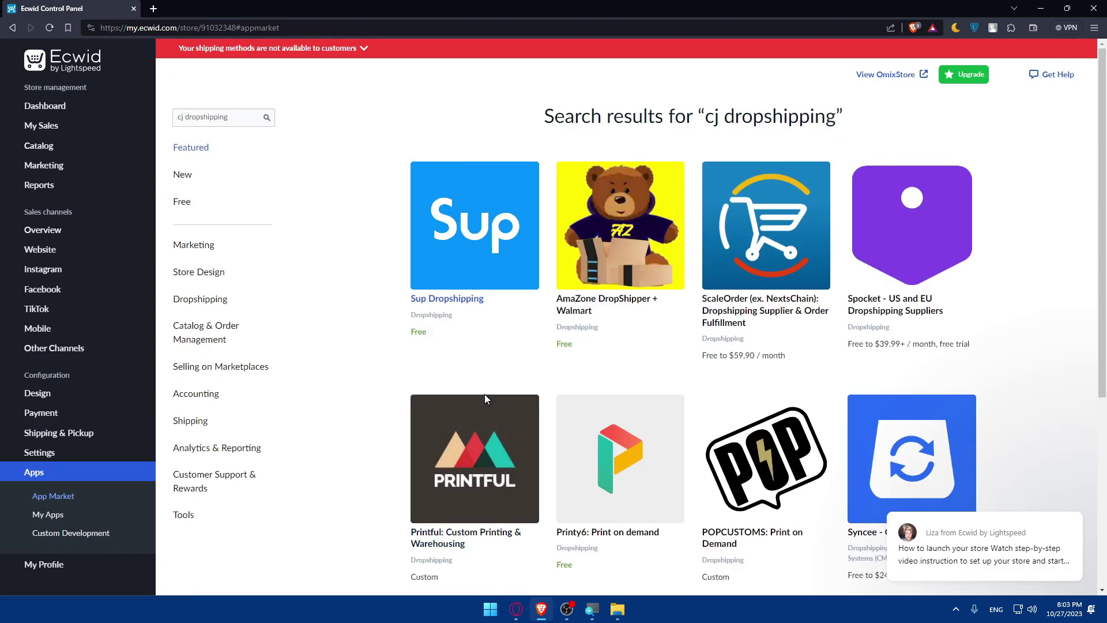
scroll(750, 364, "down", 2)
scroll(634, 397, "down", 2)
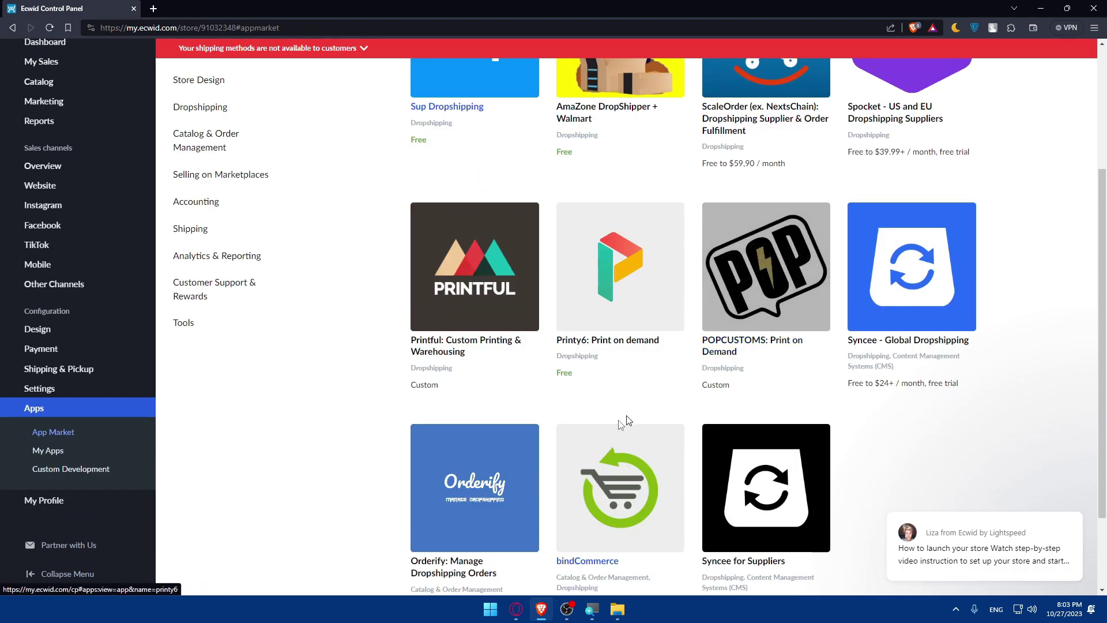
scroll(704, 511, "down", 2)
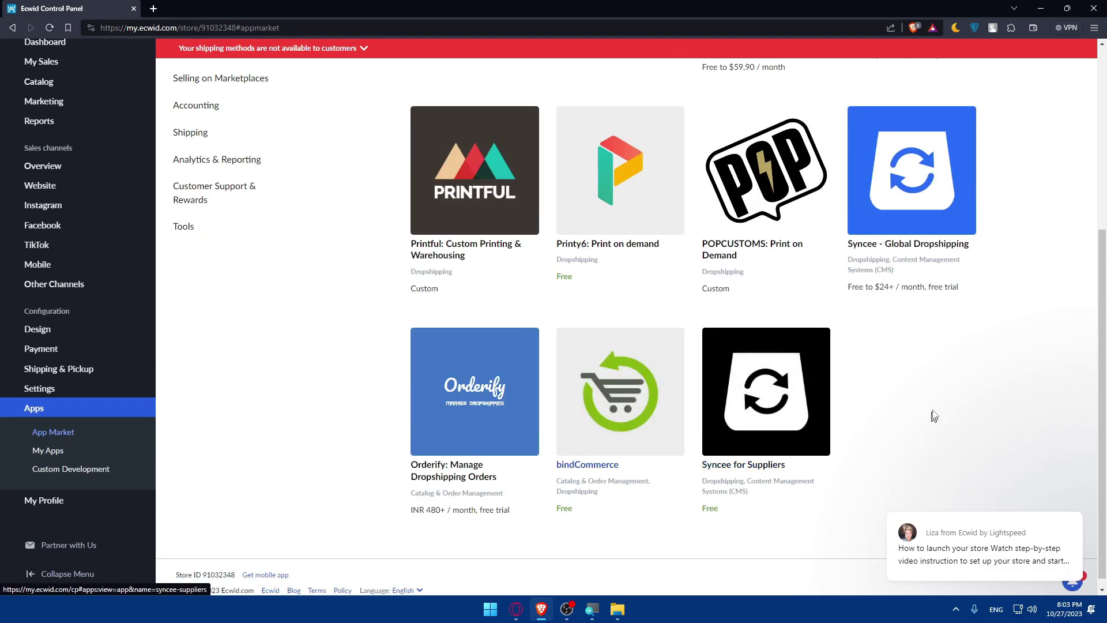
Step: Peek at the bindCommerce details, then go back and rerun the cj dropshipping search
left_click(636, 378)
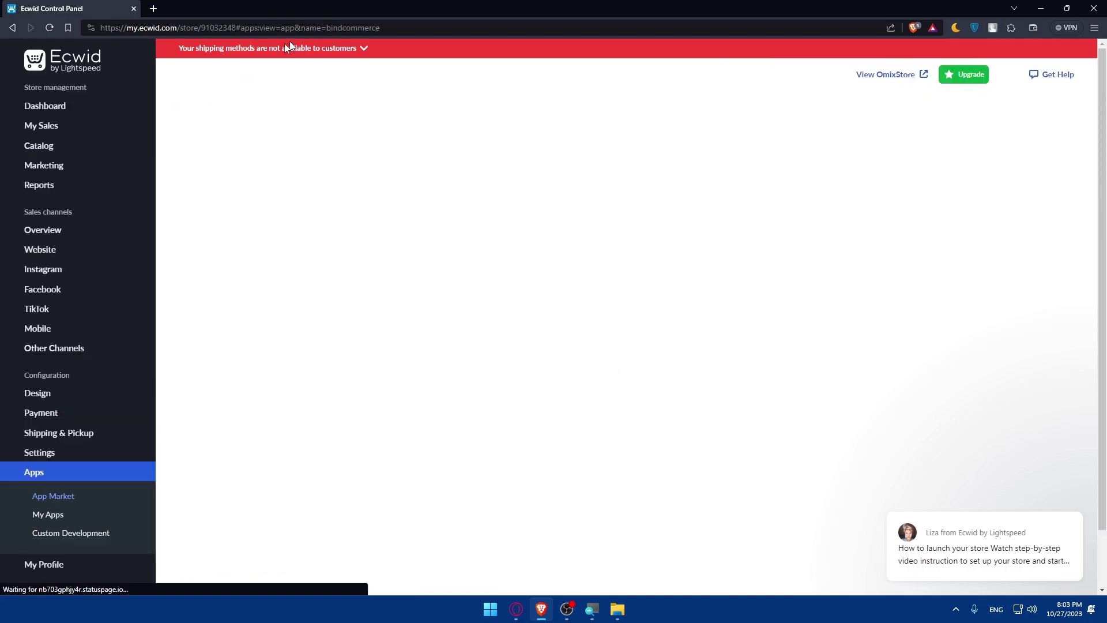
key("alt+Left")
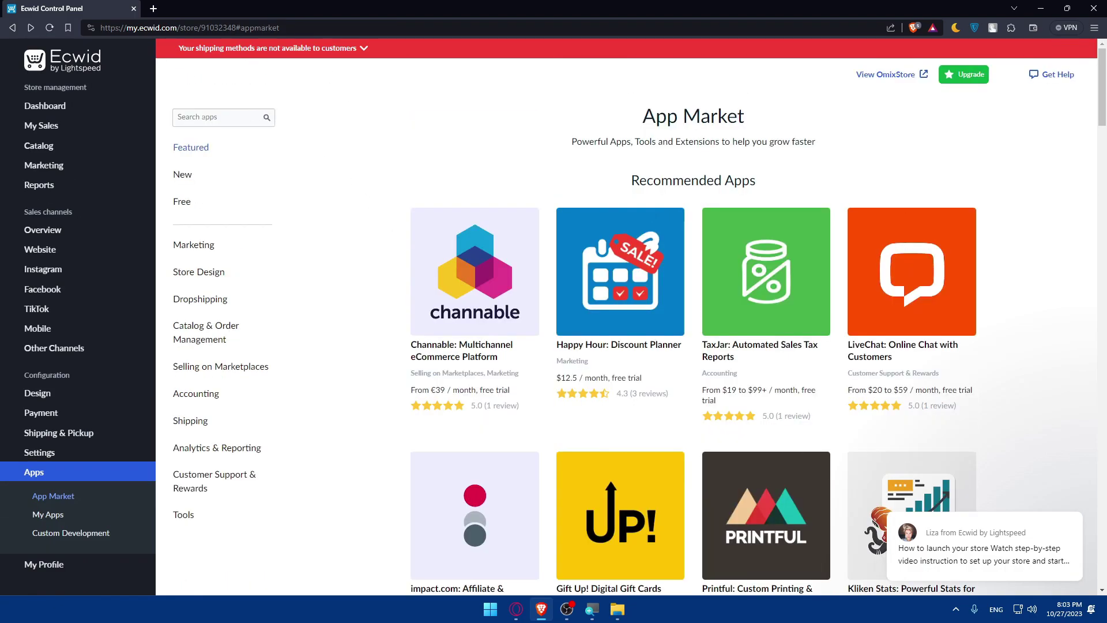
left_click(219, 117)
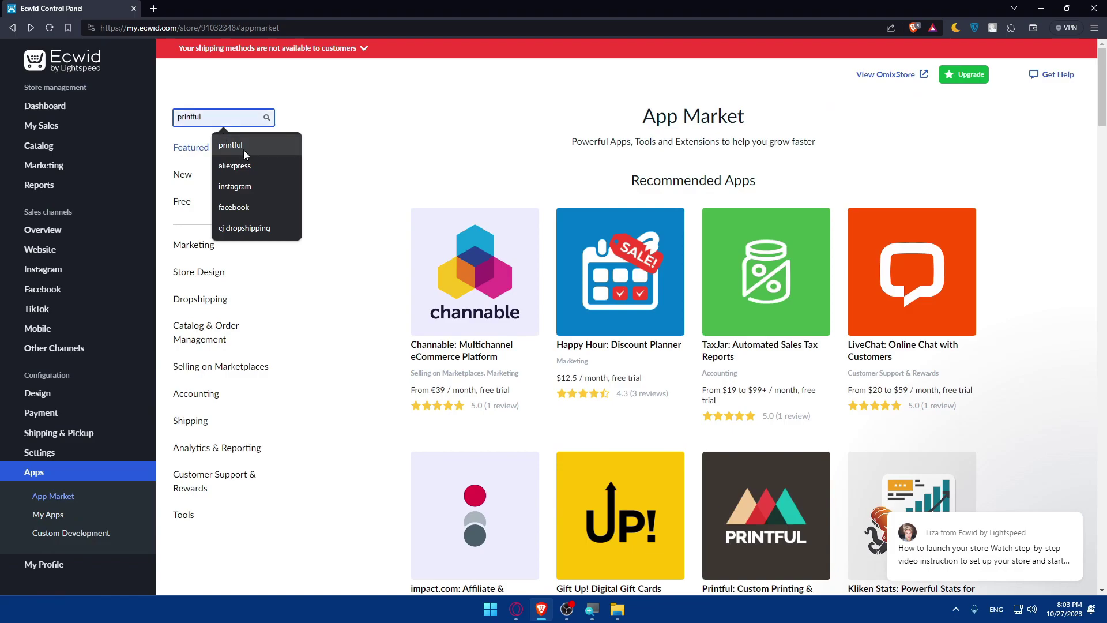
left_click(245, 223)
scroll(284, 146, "down", 5)
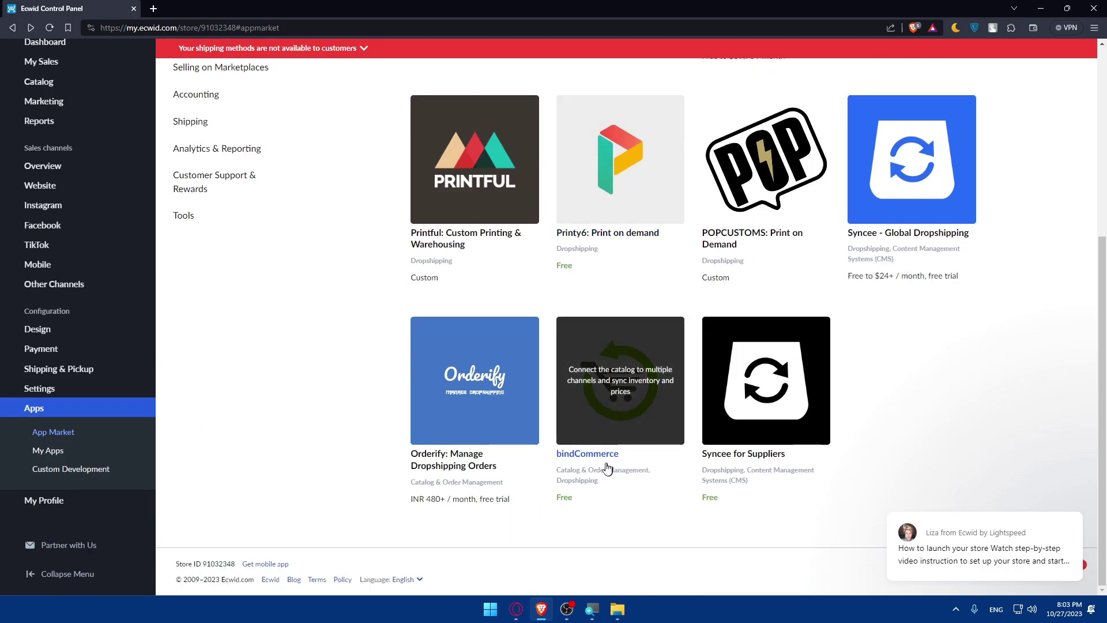
Step: Open the bindCommerce listing in a background tab and browse the remaining results
right_click(599, 455)
left_click(654, 322)
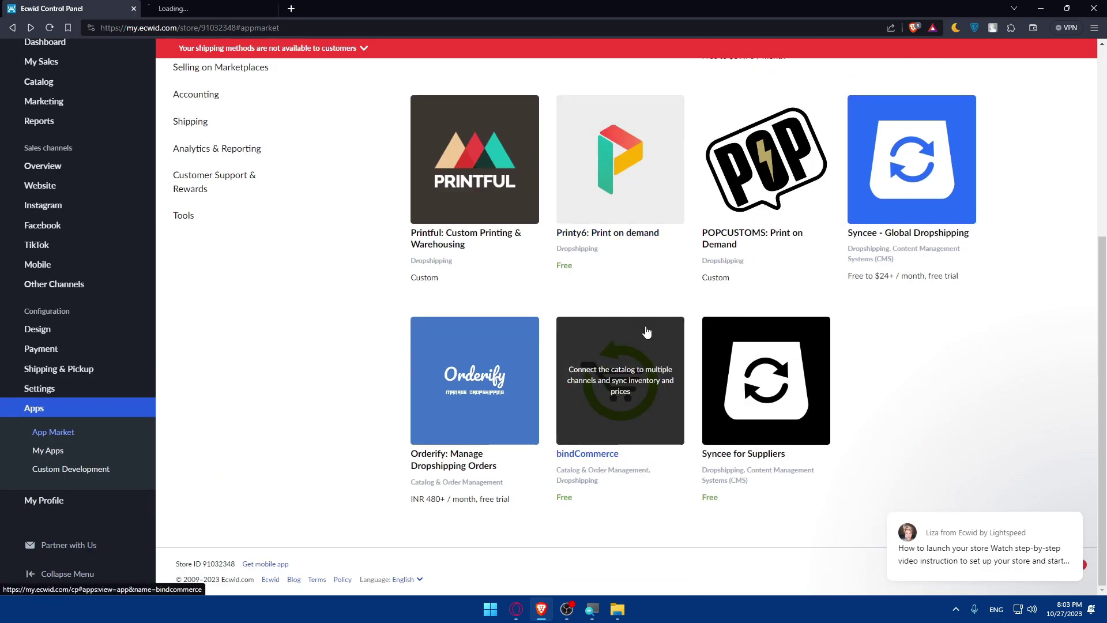
scroll(615, 375, "up", 5)
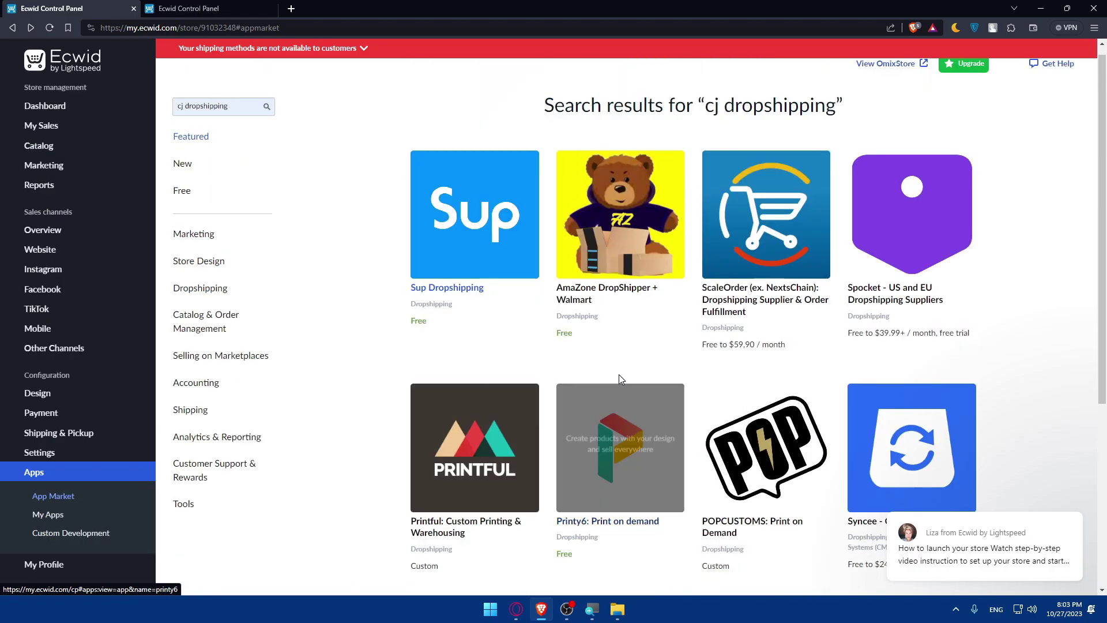
scroll(618, 375, "down", 2)
scroll(622, 378, "up", 2)
scroll(627, 378, "down", 5)
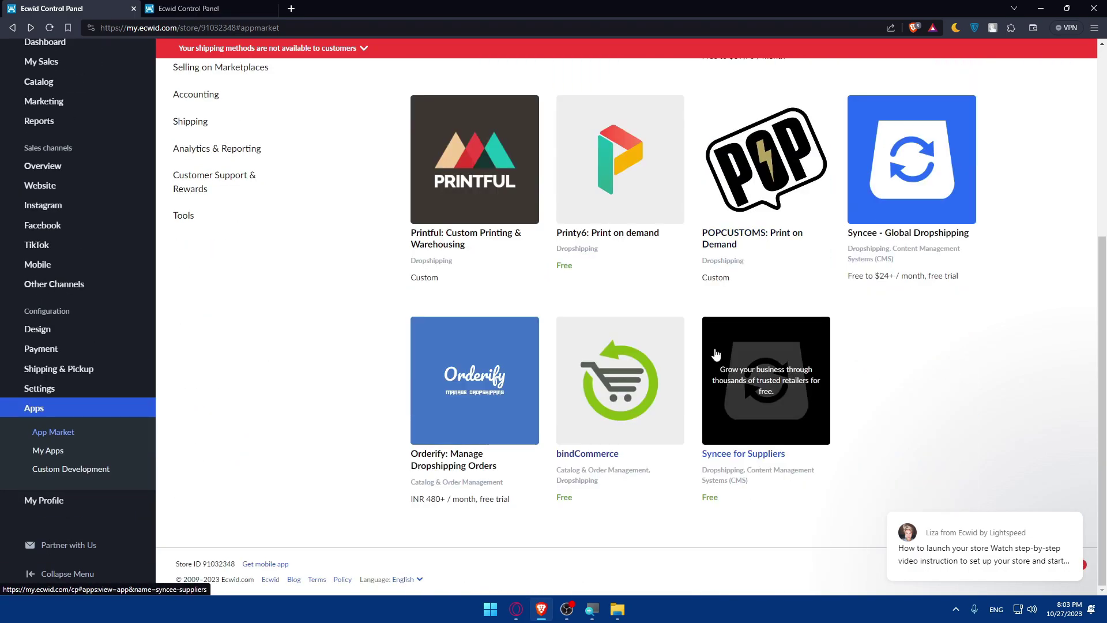
scroll(692, 398, "up", 5)
scroll(634, 398, "down", 5)
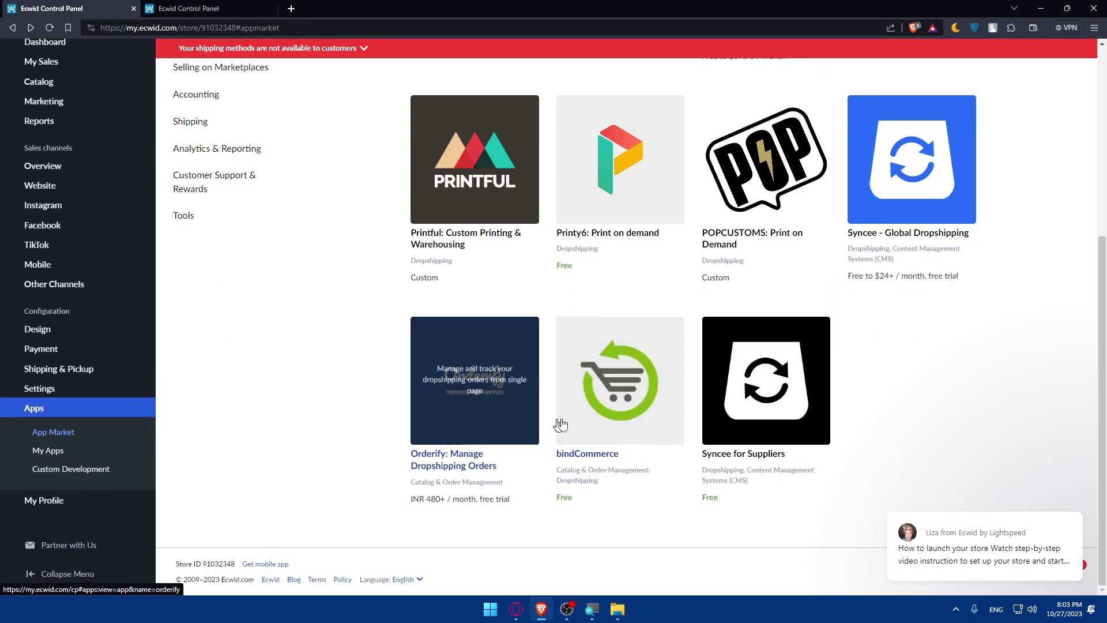
scroll(477, 199, "up", 3)
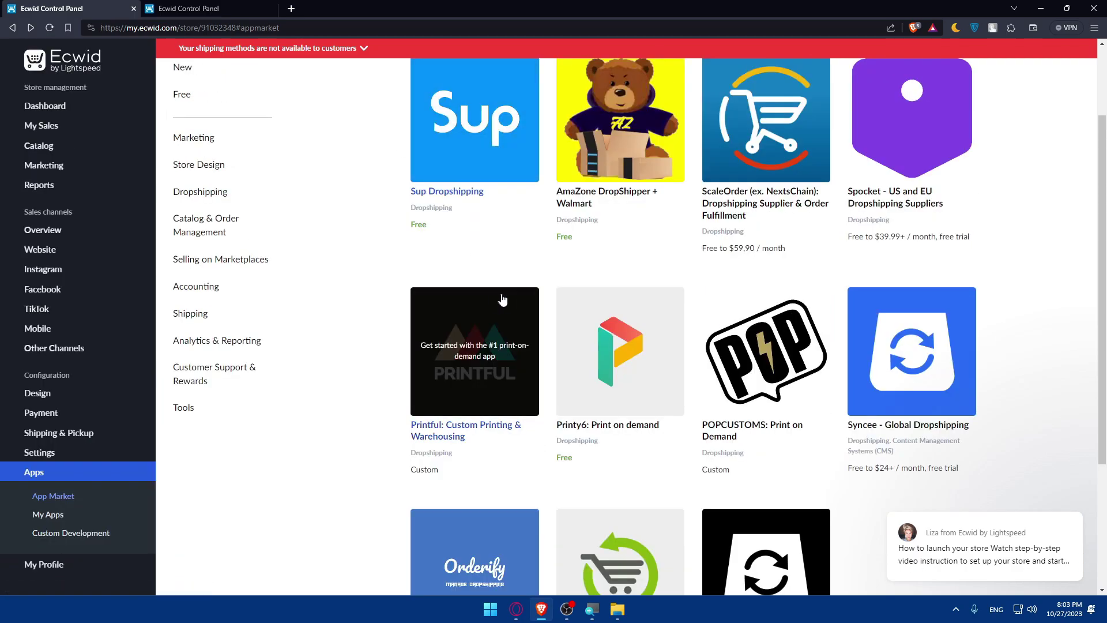
scroll(470, 280, "up", 2)
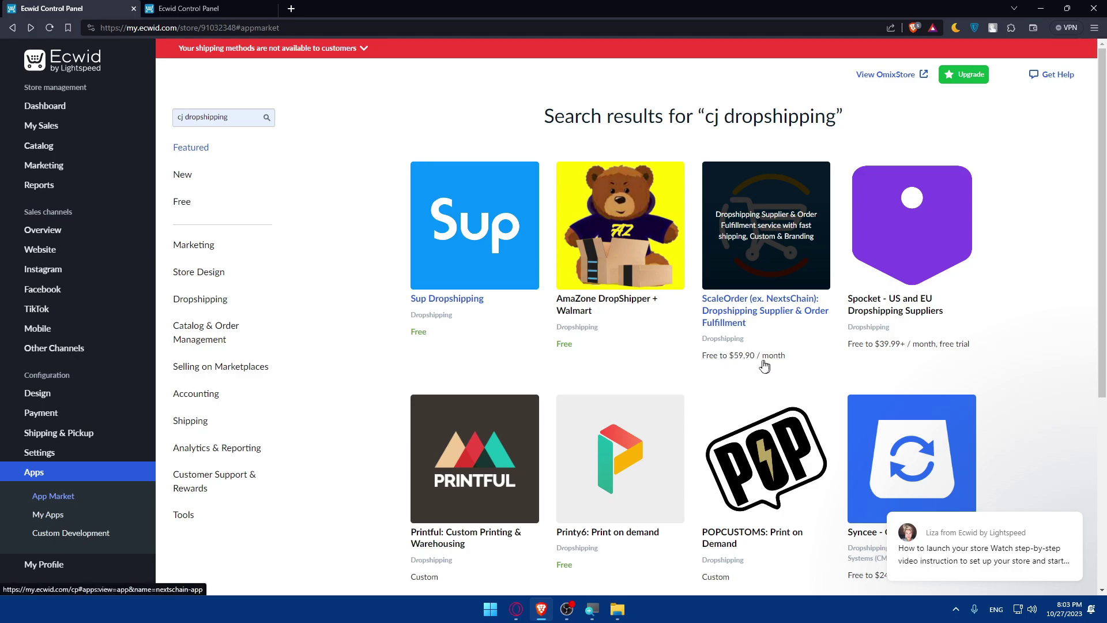
scroll(762, 357, "down", 2)
scroll(762, 356, "down", 3)
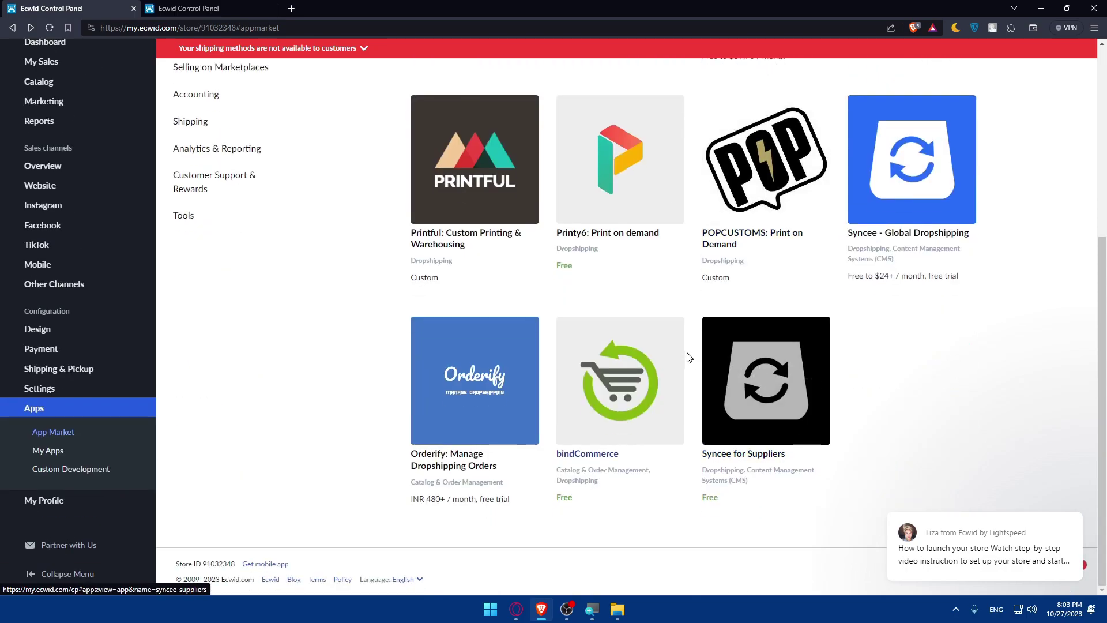
scroll(687, 357, "up", 5)
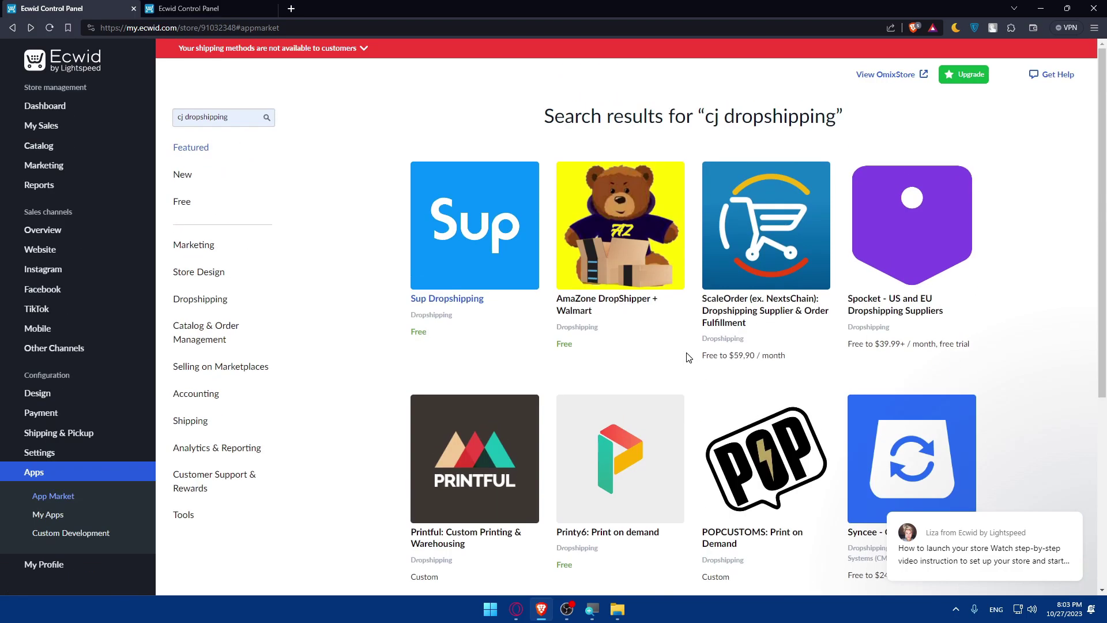
Step: Switch to the bindCommerce tab and read through its description, video and reviews
left_click(194, 11)
scroll(552, 215, "down", 8)
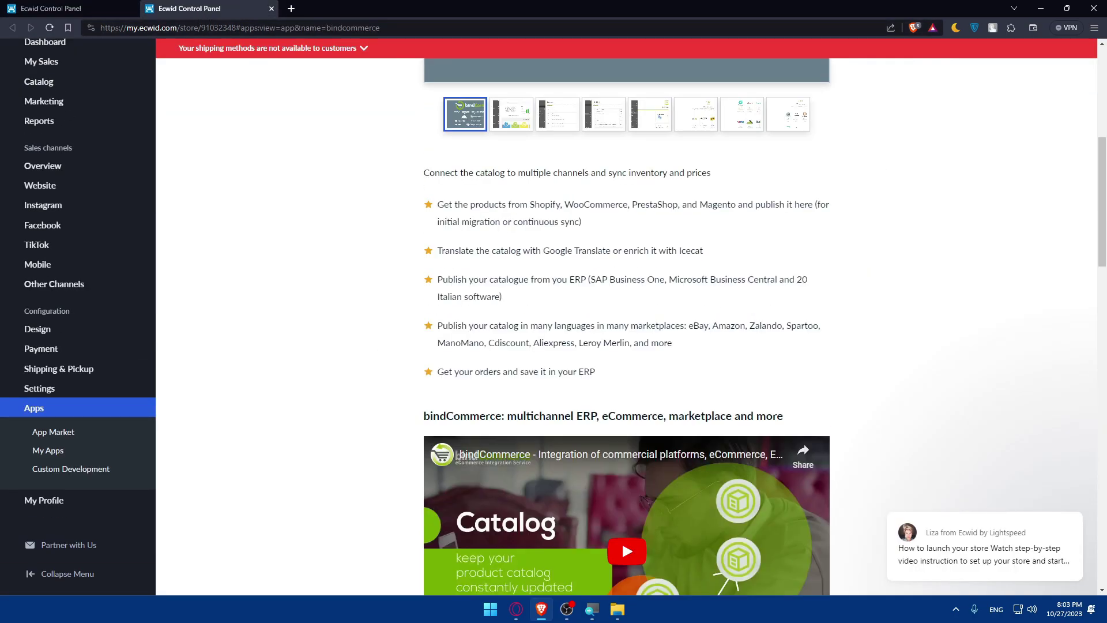
scroll(552, 213, "down", 3)
scroll(553, 213, "down", 3)
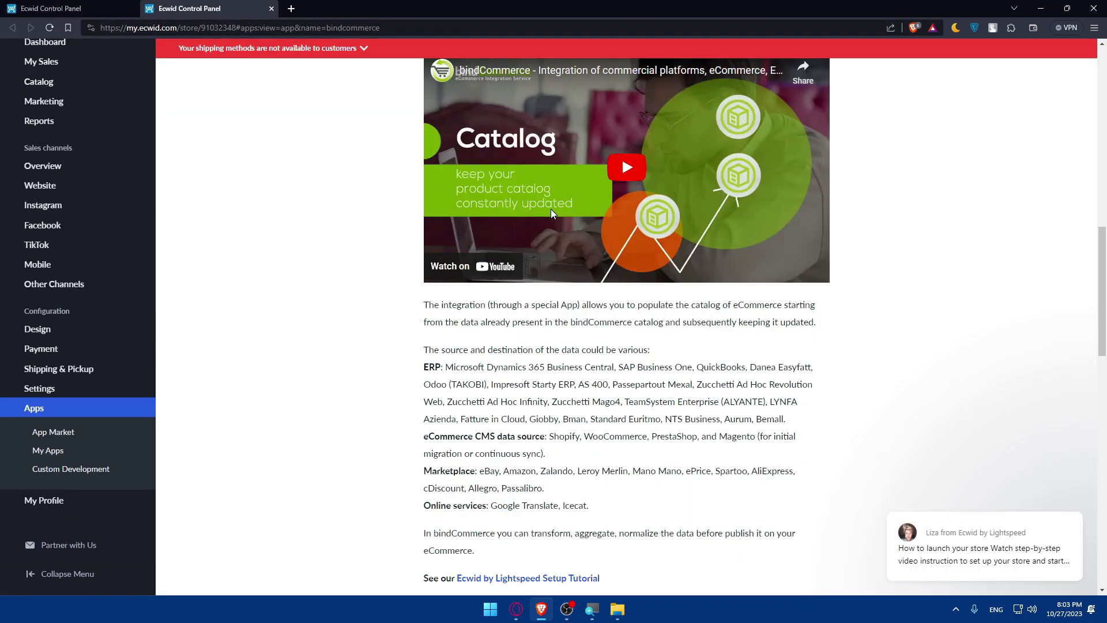
scroll(552, 213, "down", 2)
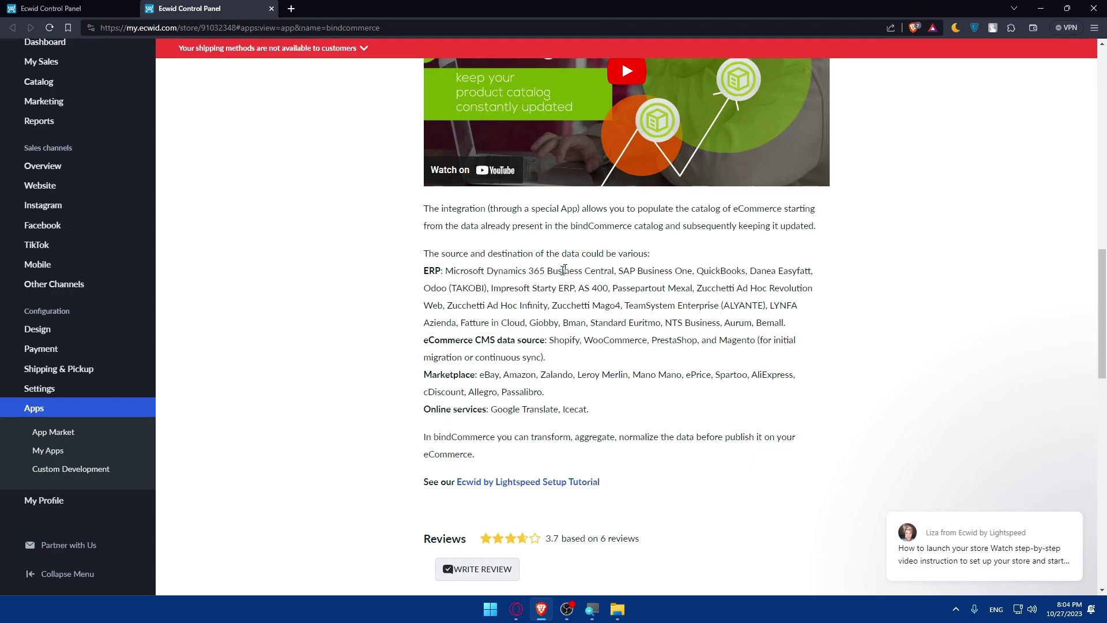
scroll(565, 281, "down", 3)
scroll(563, 300, "up", 2)
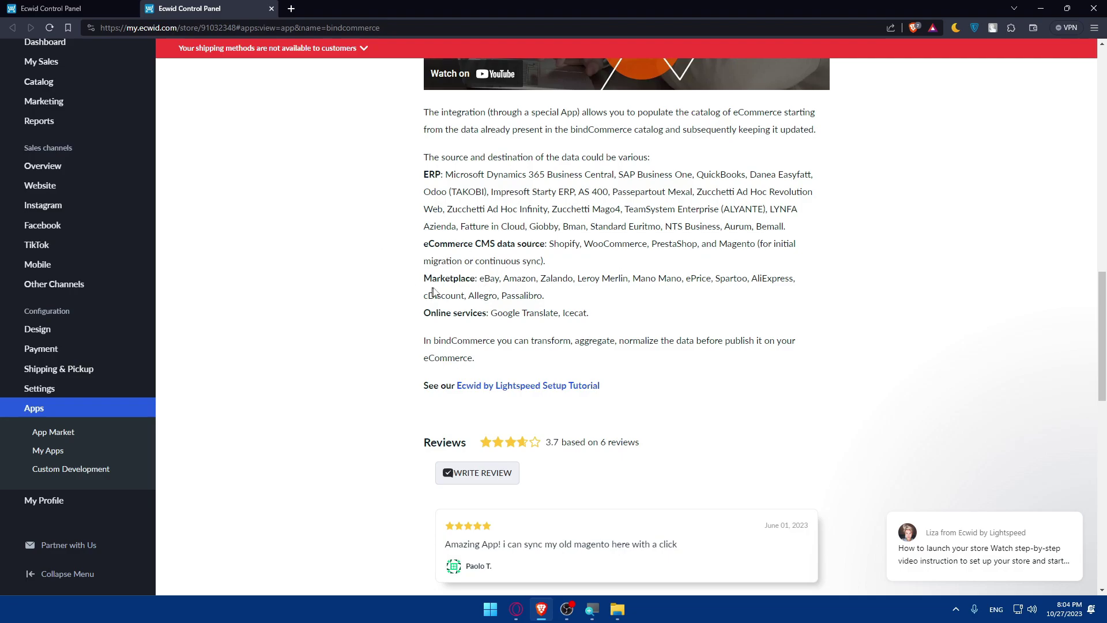
scroll(491, 308, "up", 2)
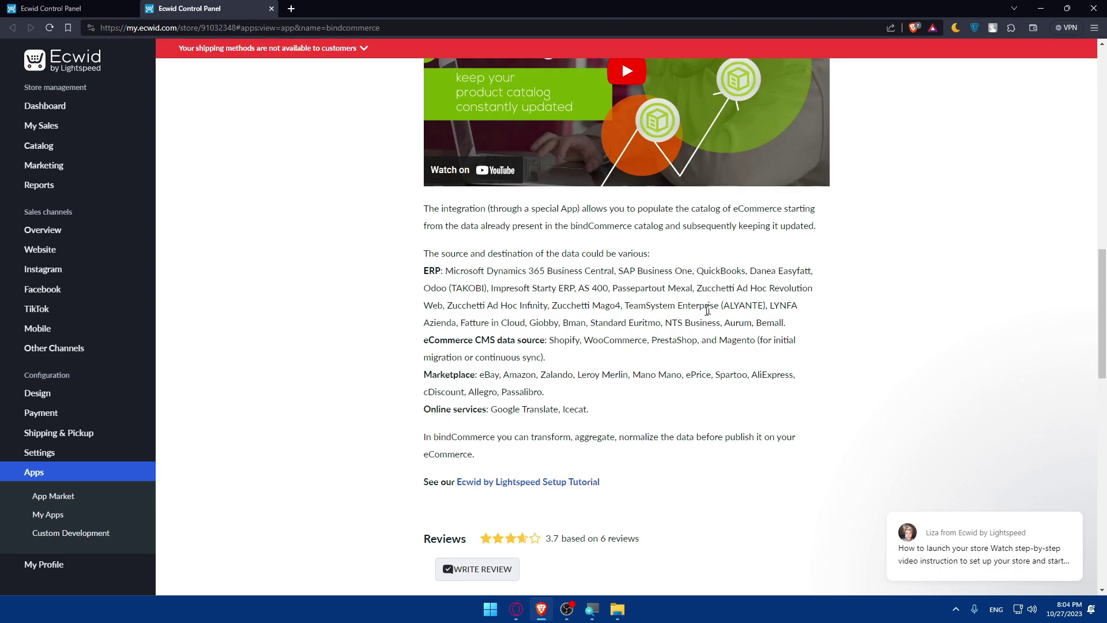
scroll(676, 336, "up", 6)
scroll(679, 342, "up", 4)
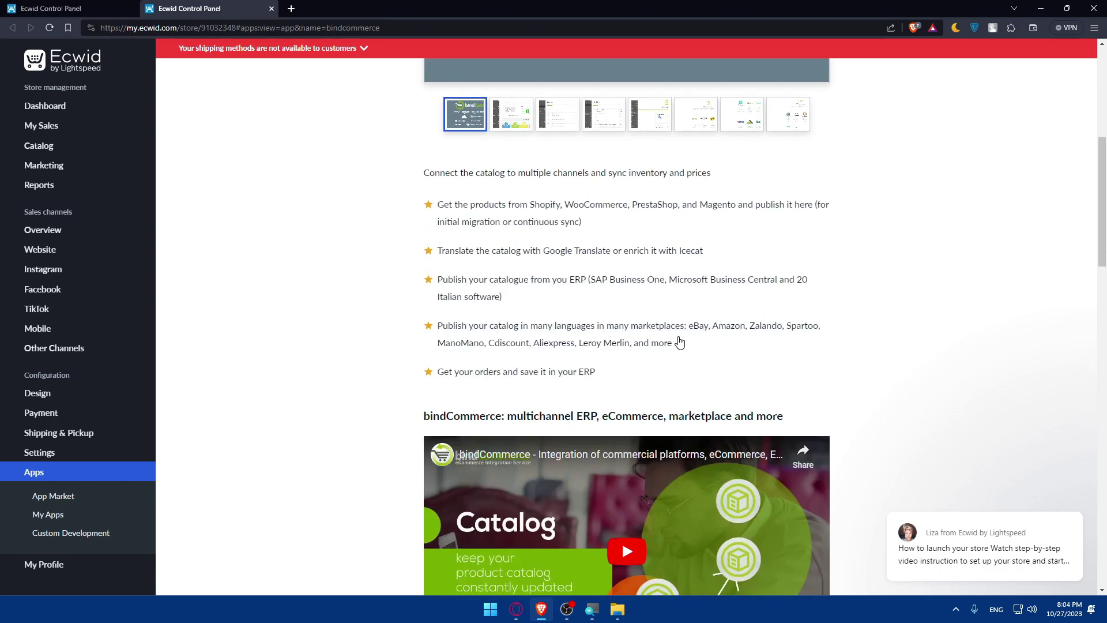
scroll(679, 342, "up", 2)
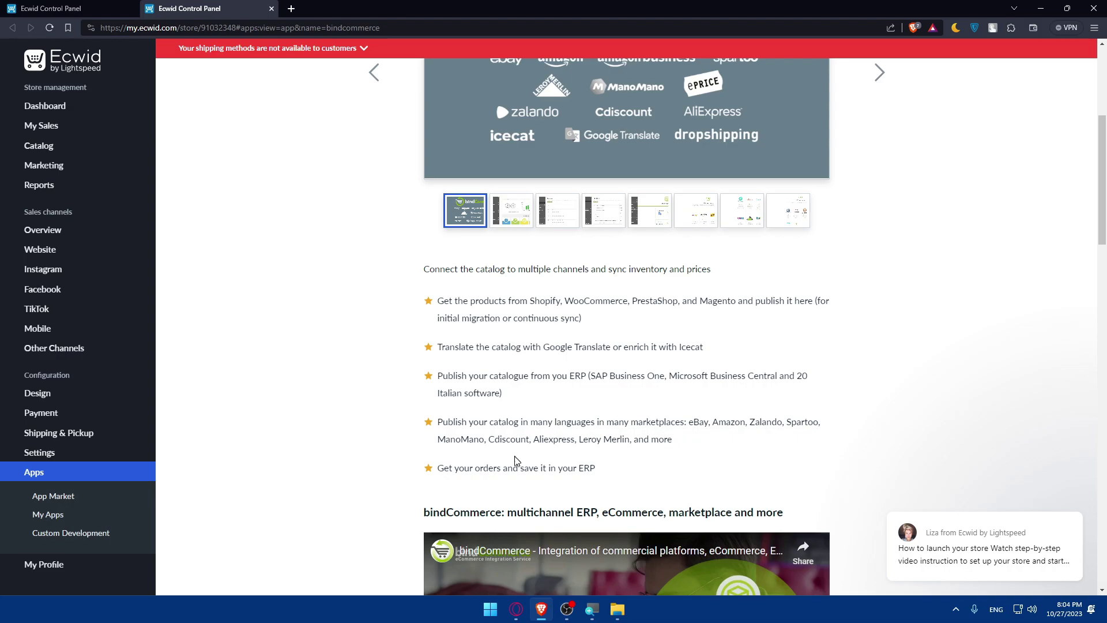
scroll(516, 460, "up", 5)
scroll(29, 535, "down", 10)
scroll(29, 535, "down", 10)
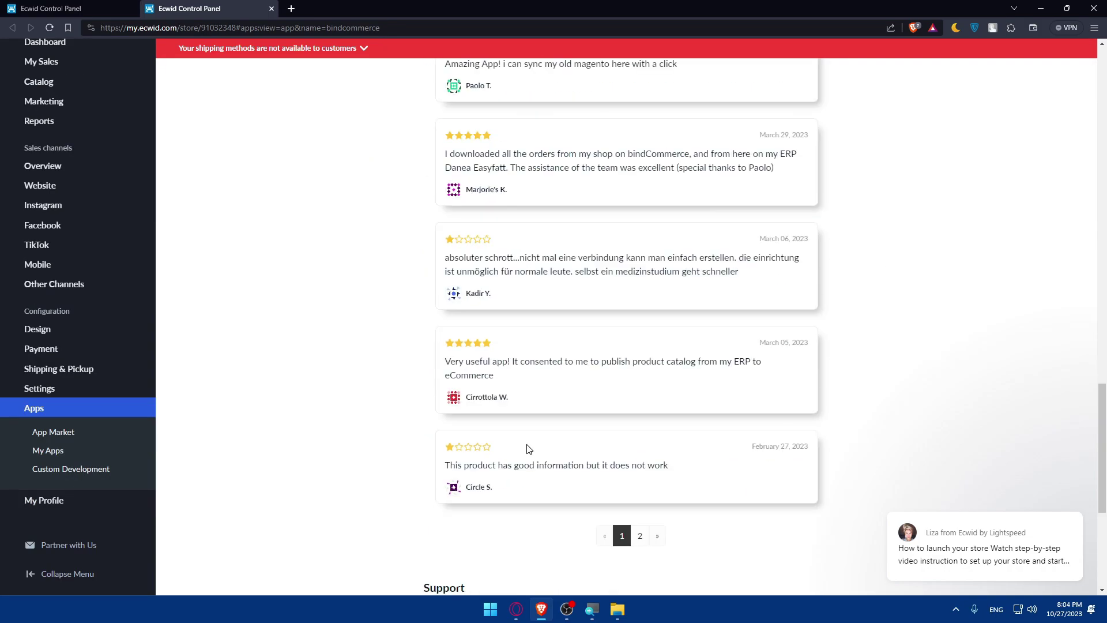
Step: Close the bindCommerce tab and rerun the cj dropshipping App Market search
left_click(271, 9)
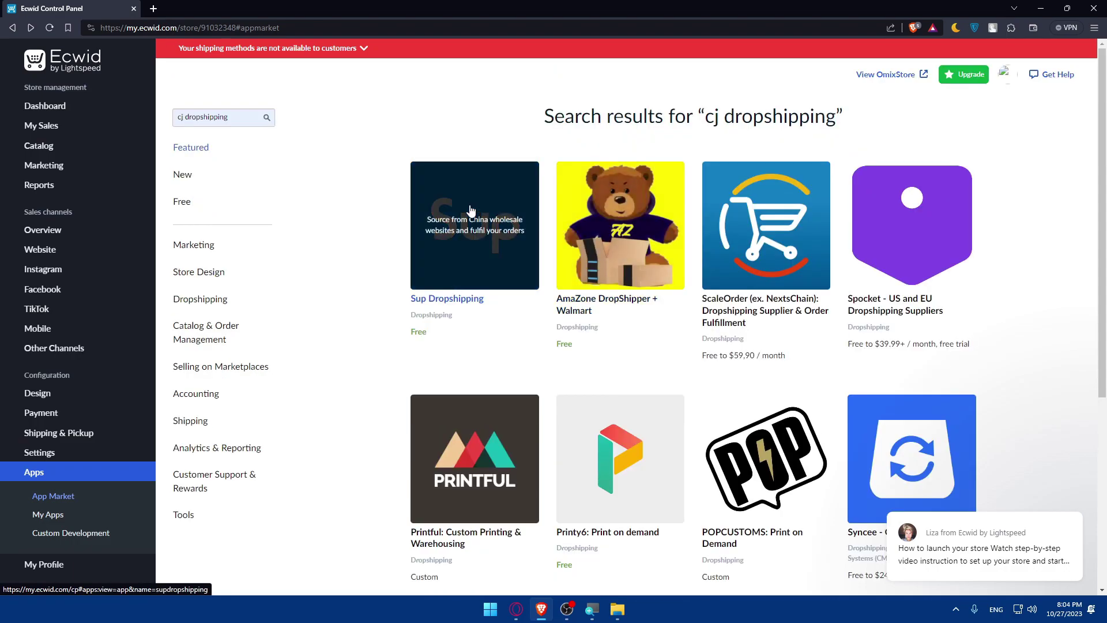
left_click(470, 209)
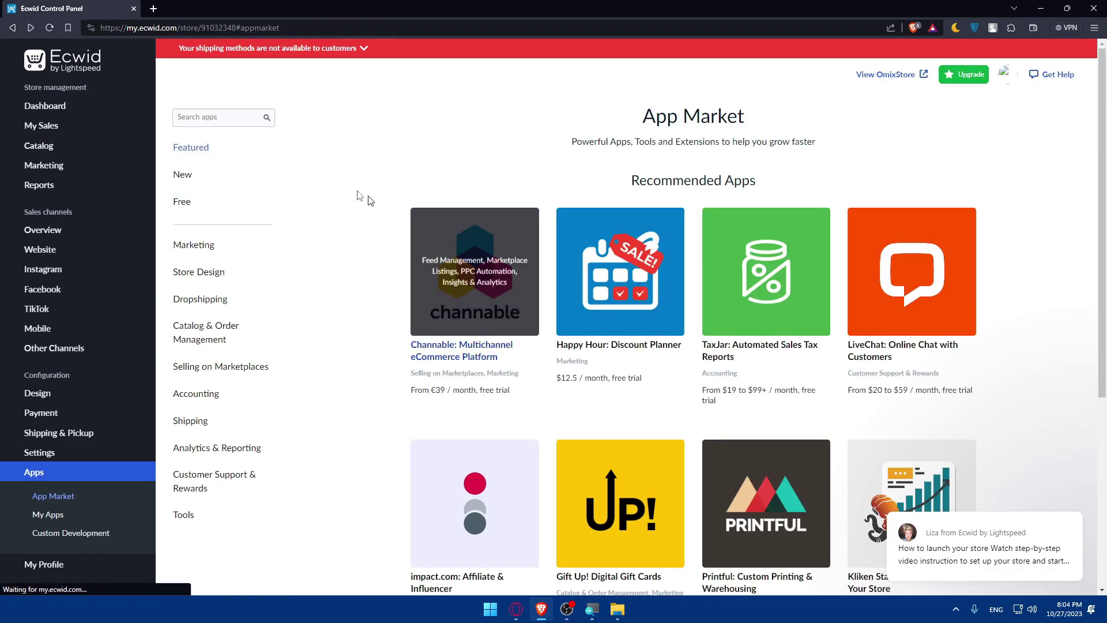
left_click(218, 117)
type("cj dropshipping")
left_click(253, 226)
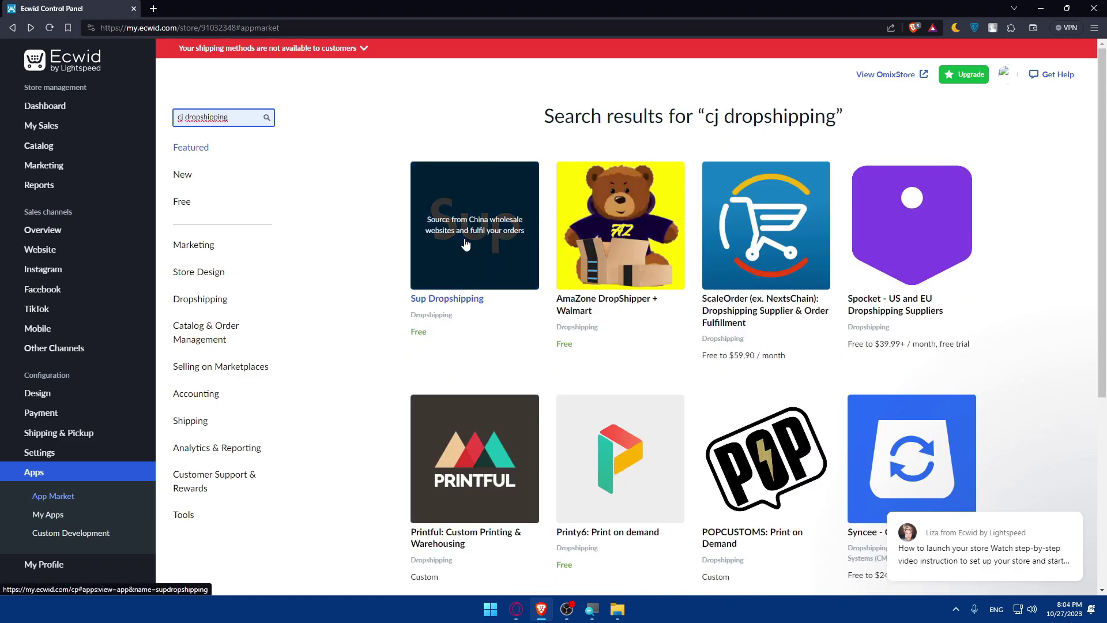
Step: Open the Sup Dropshipping, Syncee, Orderify and AmaZone listings in new tabs
right_click(466, 244)
left_click(487, 249)
scroll(553, 361, "down", 5)
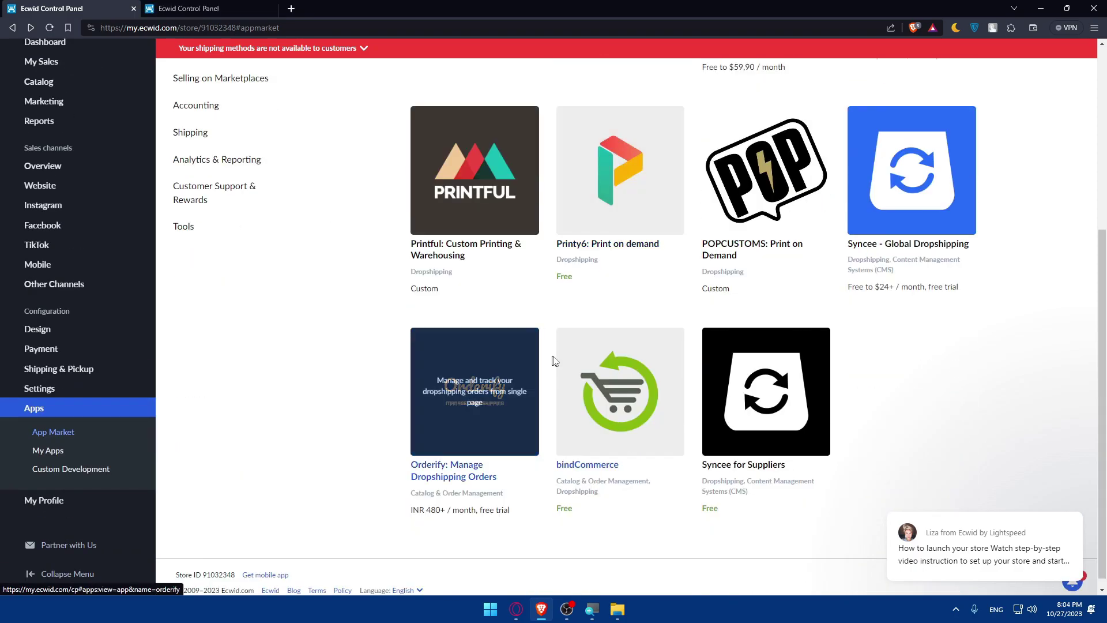
right_click(914, 185)
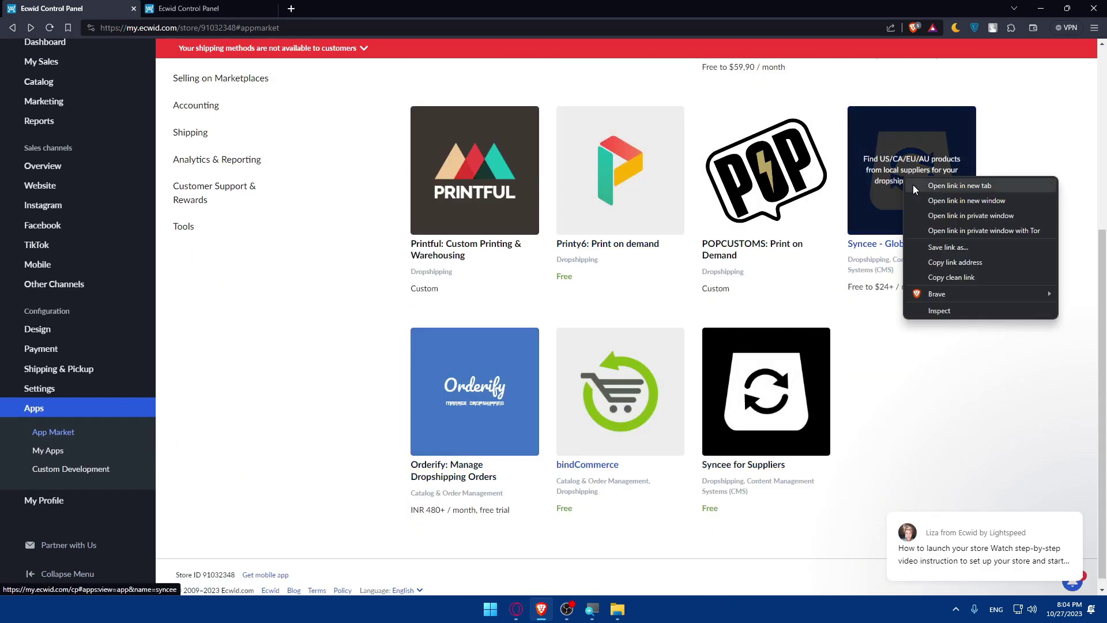
left_click(914, 187)
right_click(471, 421)
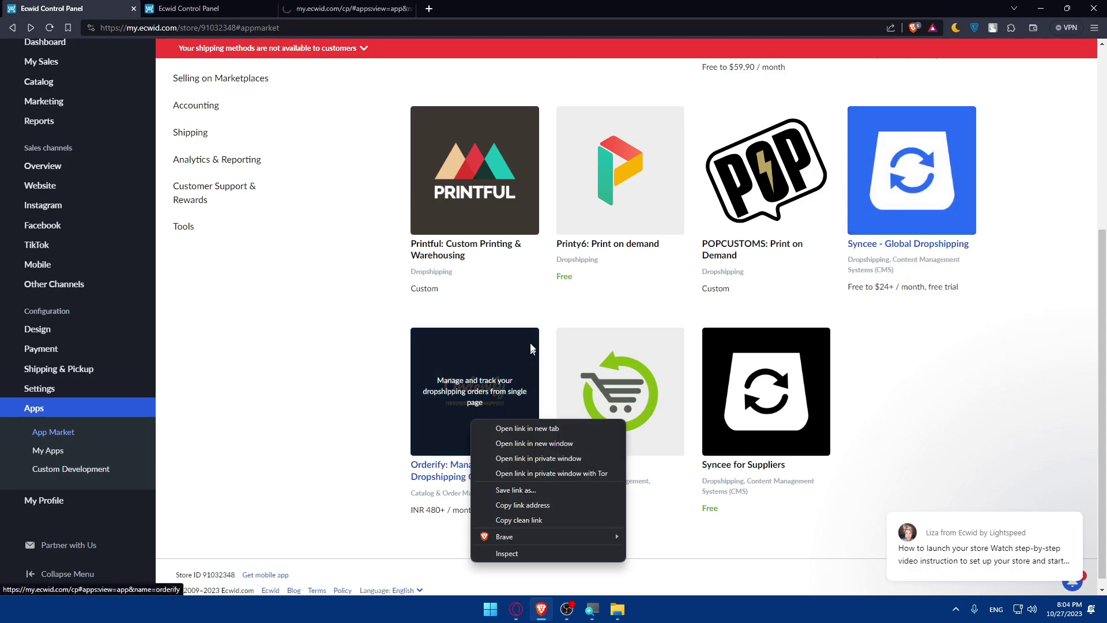
left_click(523, 430)
scroll(568, 350, "up", 5)
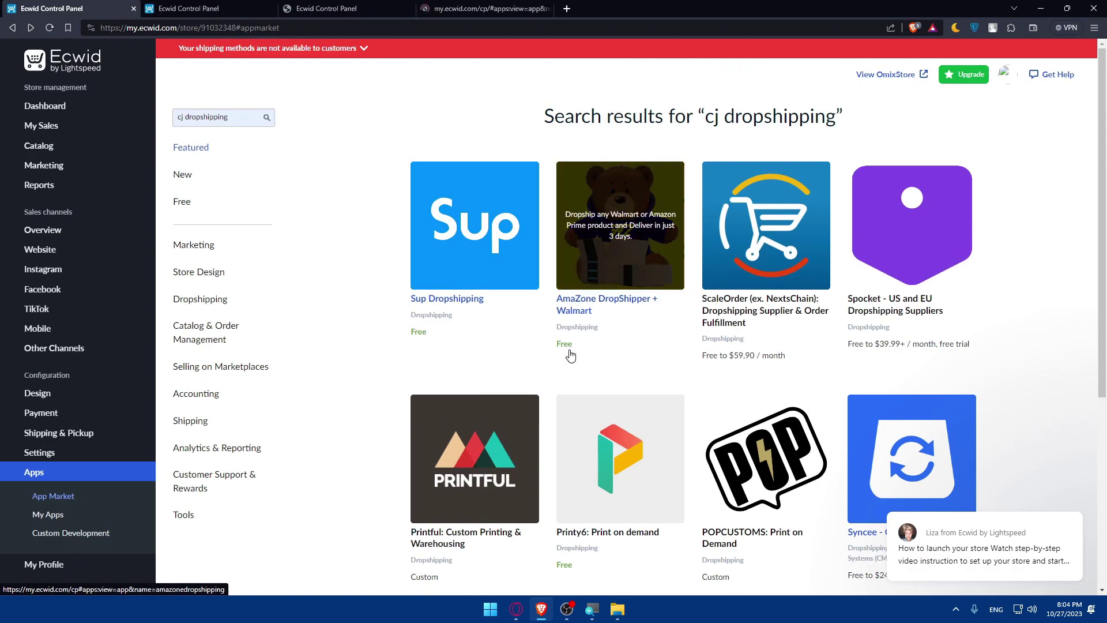
right_click(601, 221)
left_click(631, 226)
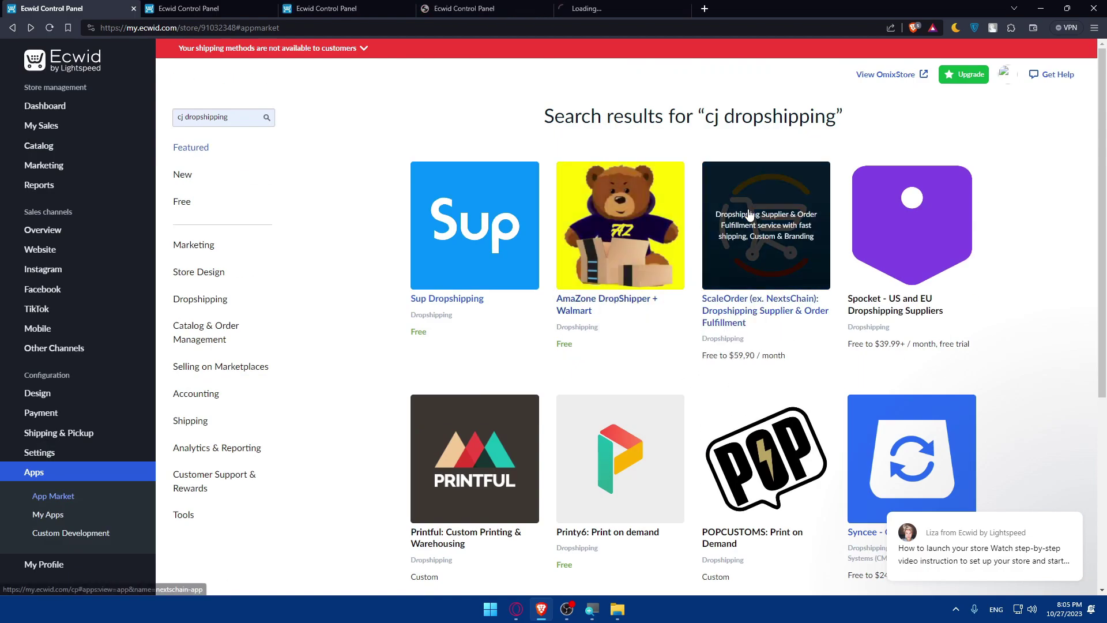
Step: Review the Sup Dropshipping app page and close it
left_click(224, 4)
scroll(531, 265, "down", 4)
scroll(538, 254, "up", 4)
scroll(539, 261, "down", 8)
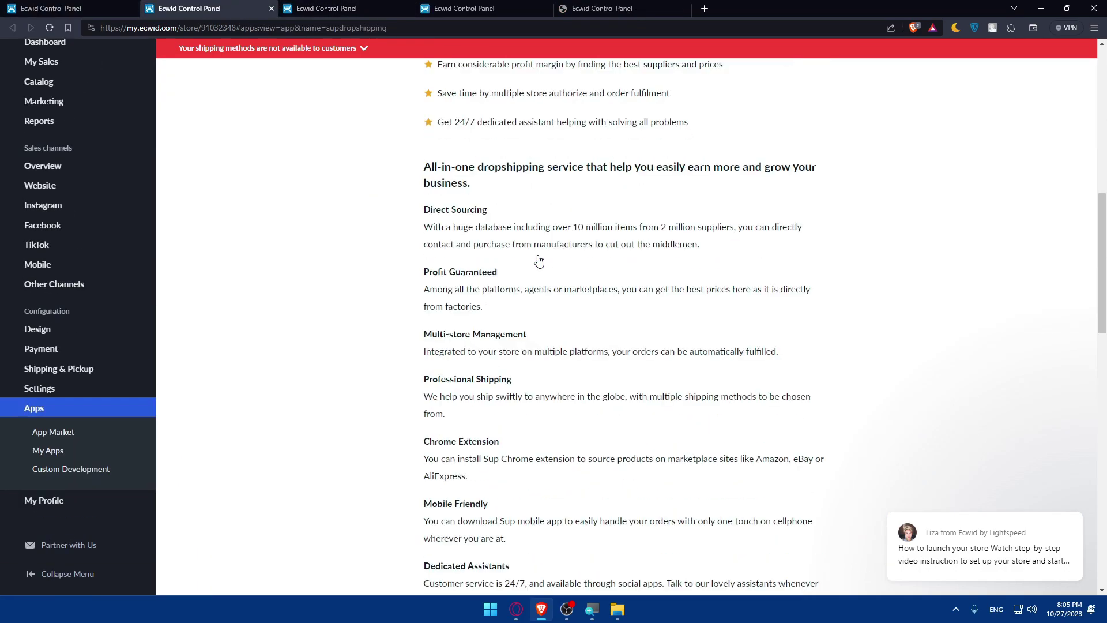
scroll(539, 261, "up", 3)
scroll(539, 261, "down", 3)
scroll(539, 259, "down", 2)
scroll(539, 260, "down", 2)
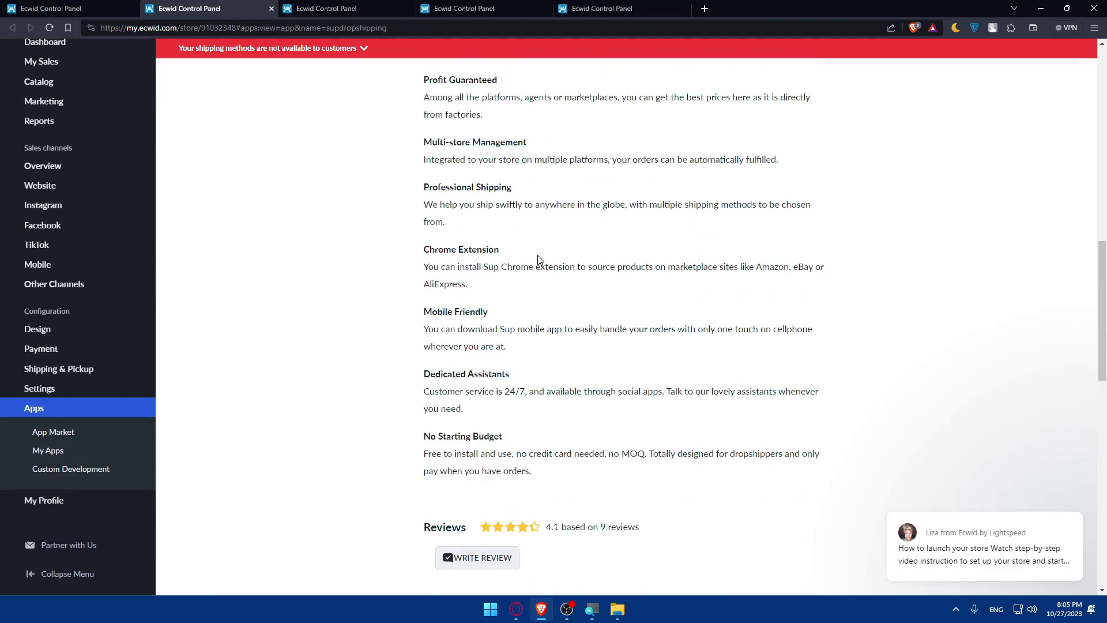
scroll(538, 263, "up", 6)
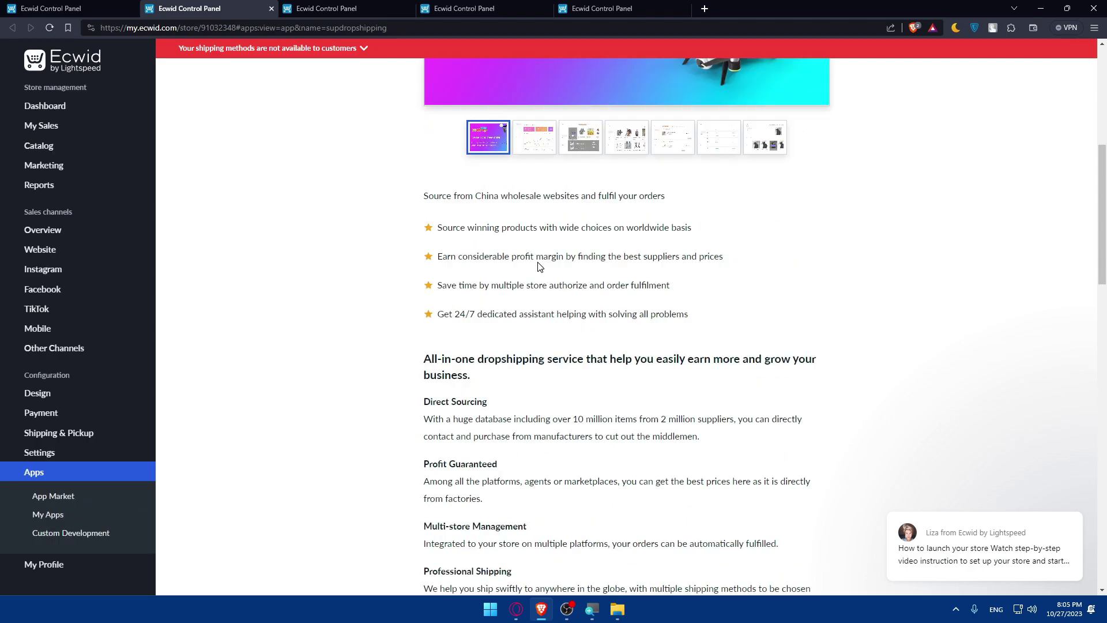
scroll(539, 266, "down", 3)
scroll(539, 268, "down", 2)
scroll(539, 270, "down", 3)
scroll(539, 271, "down", 3)
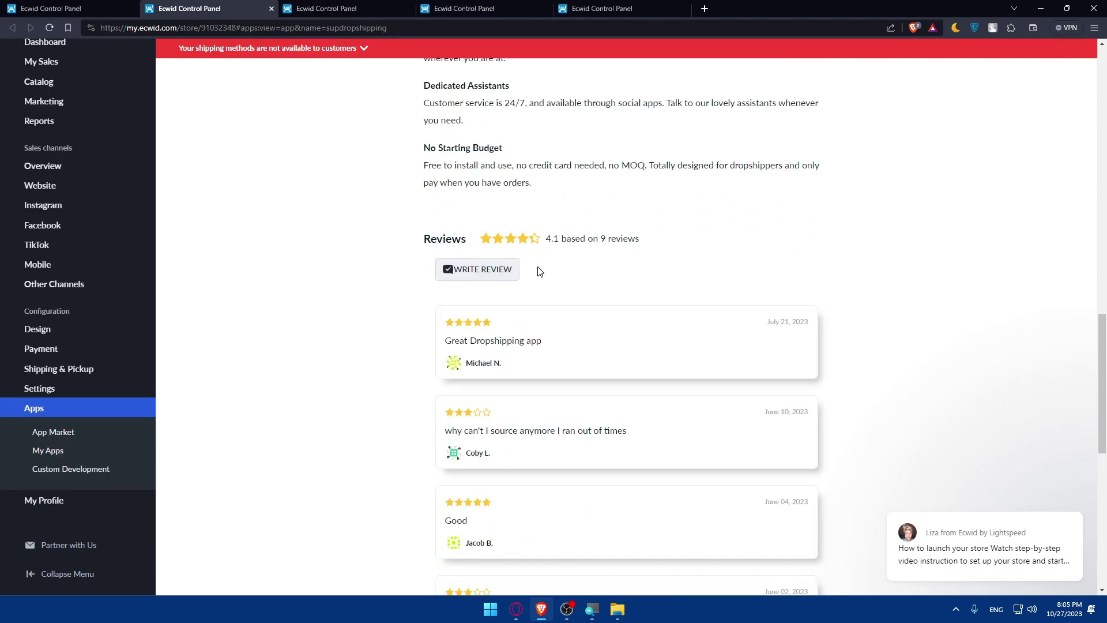
scroll(539, 271, "down", 2)
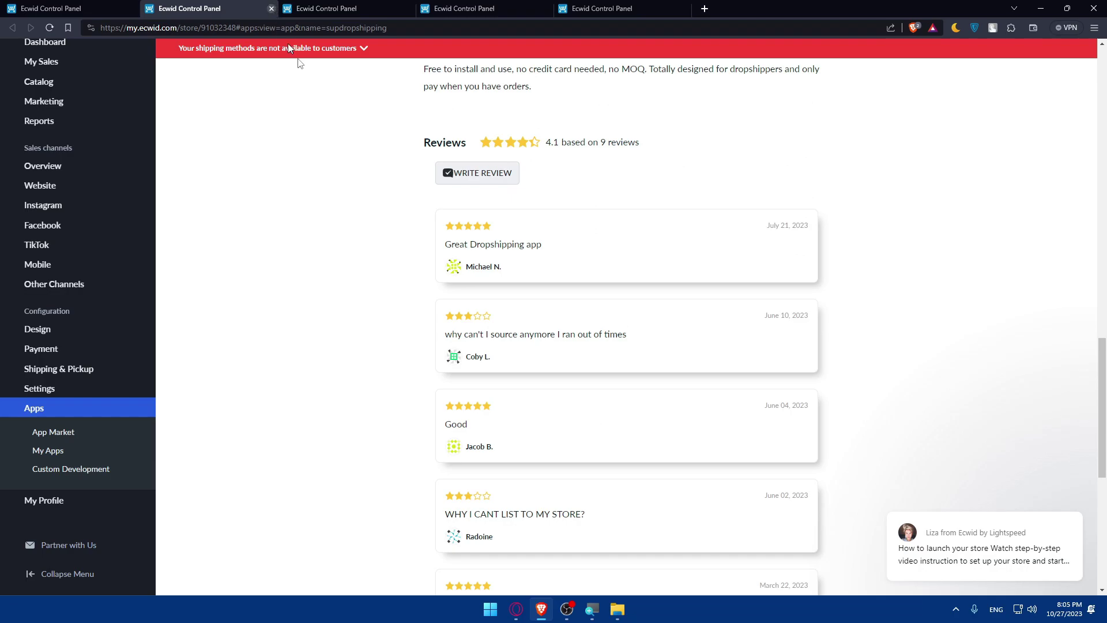
key("ctrl+w")
Step: Scroll through the Syncee listing and close its tab
scroll(526, 231, "down", 4)
scroll(496, 234, "down", 2)
scroll(528, 236, "down", 3)
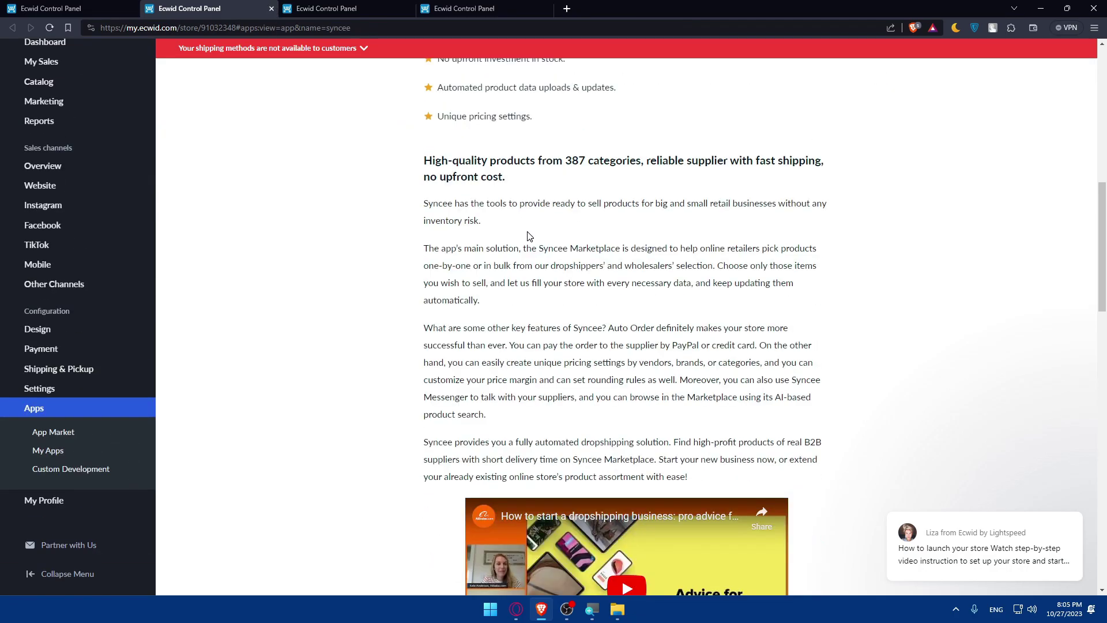
scroll(527, 234, "down", 4)
scroll(525, 230, "down", 2)
scroll(524, 231, "up", 6)
scroll(523, 233, "up", 1)
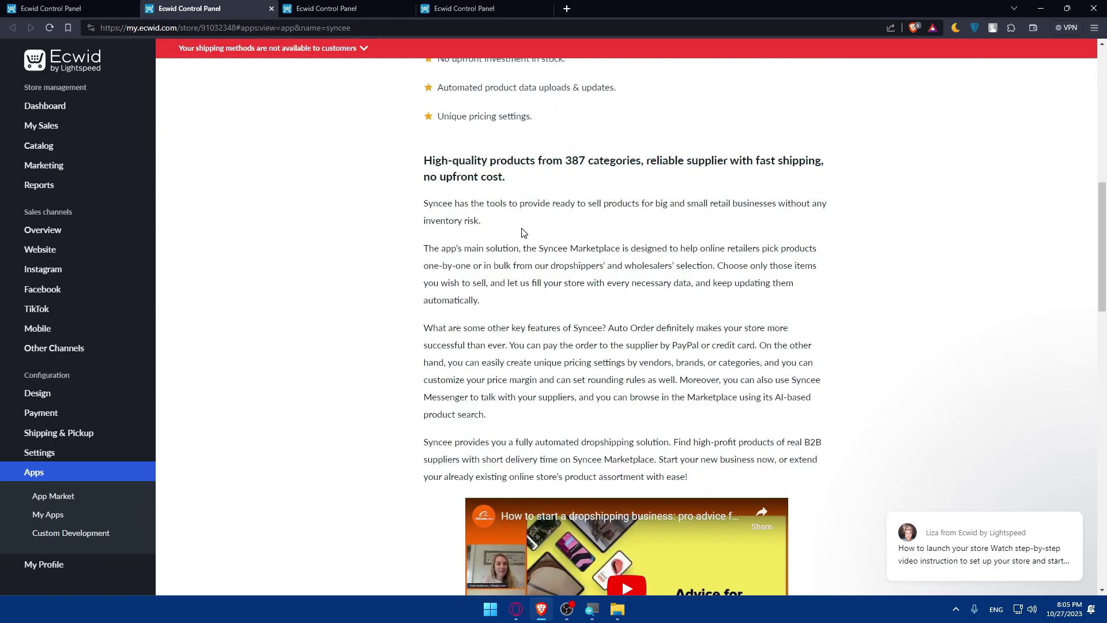
left_click(271, 8)
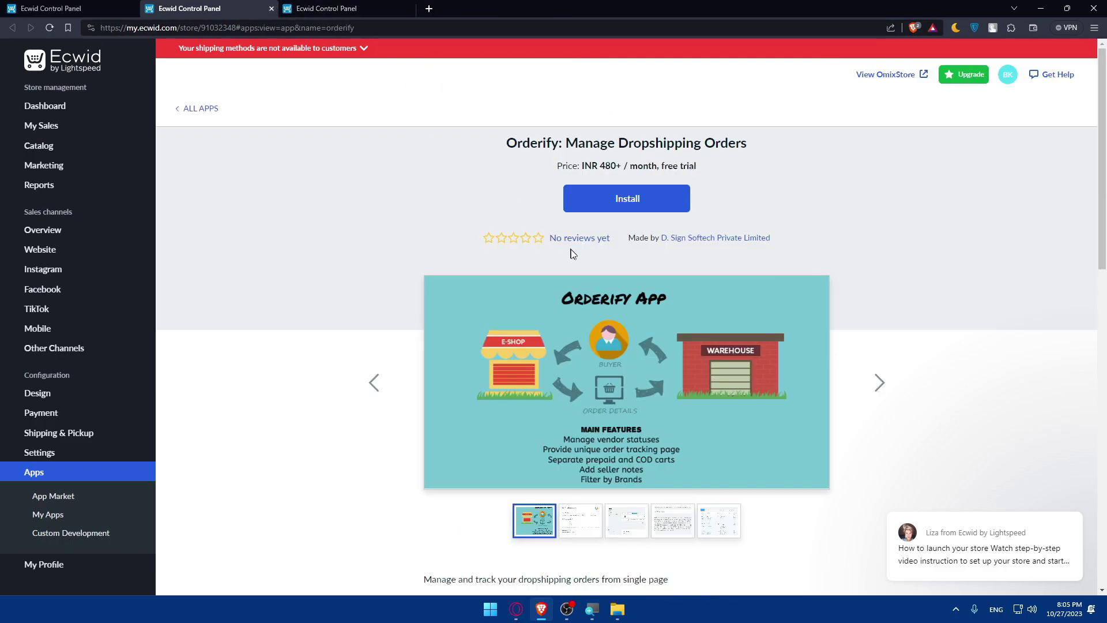
Step: Skim the Orderify and AmaZone DropShipper pages and close both tabs
scroll(571, 254, "down", 6)
scroll(571, 254, "down", 4)
scroll(571, 254, "down", 2)
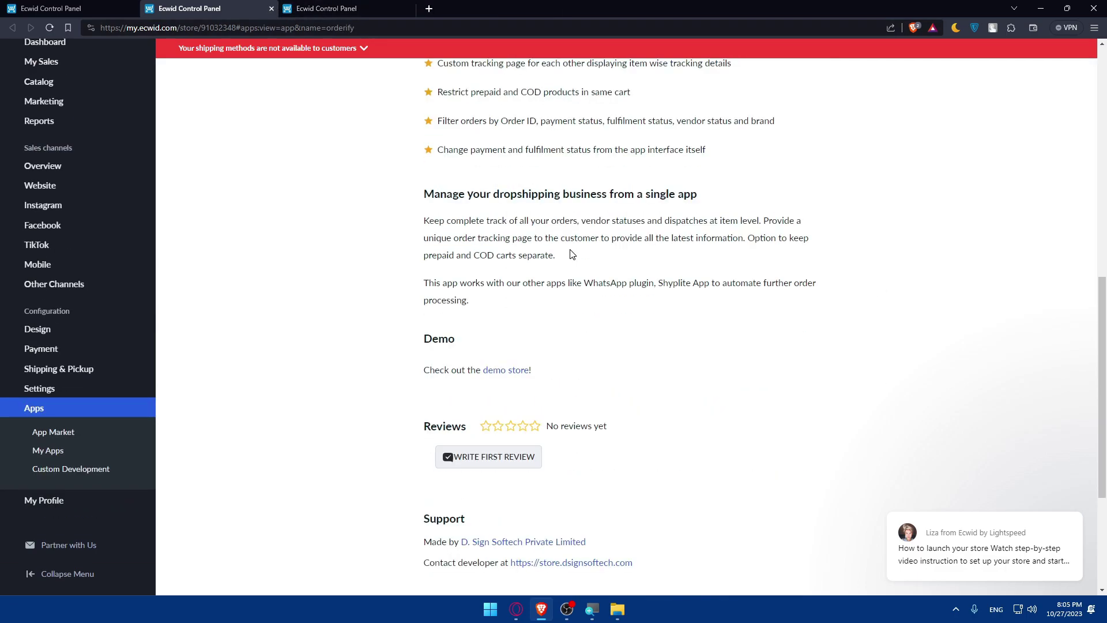
left_click(271, 8)
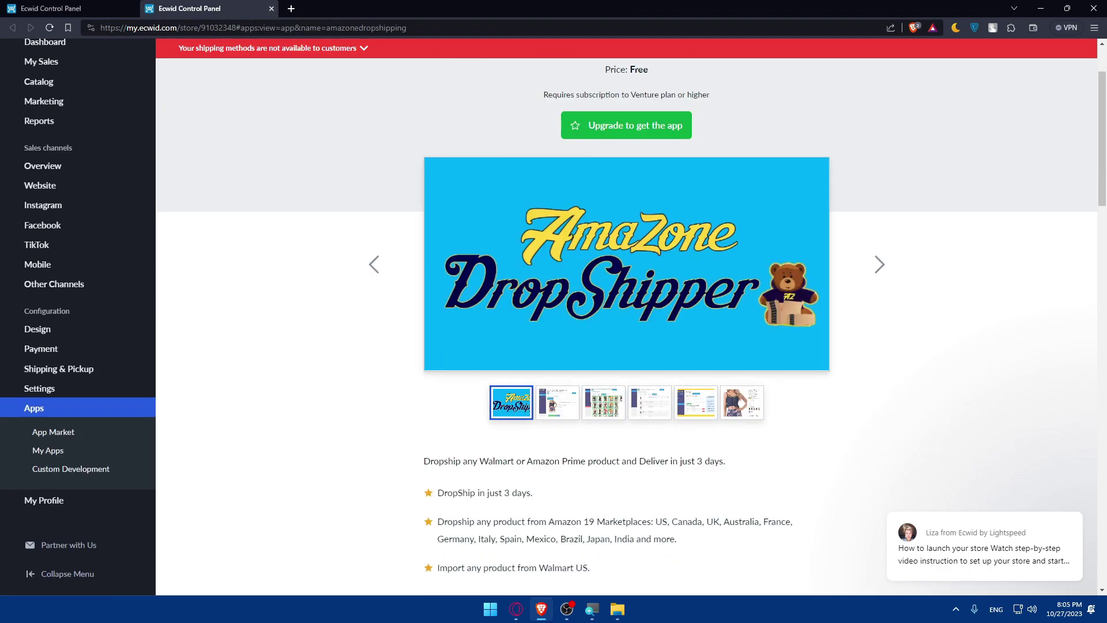
scroll(610, 271, "down", 5)
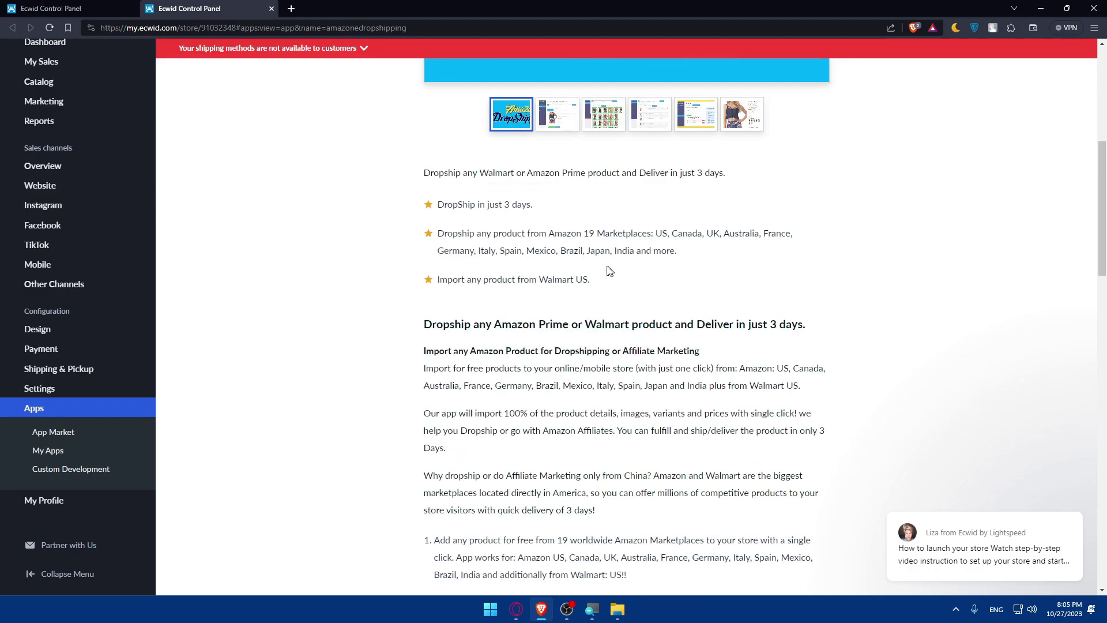
scroll(626, 323, "down", 4)
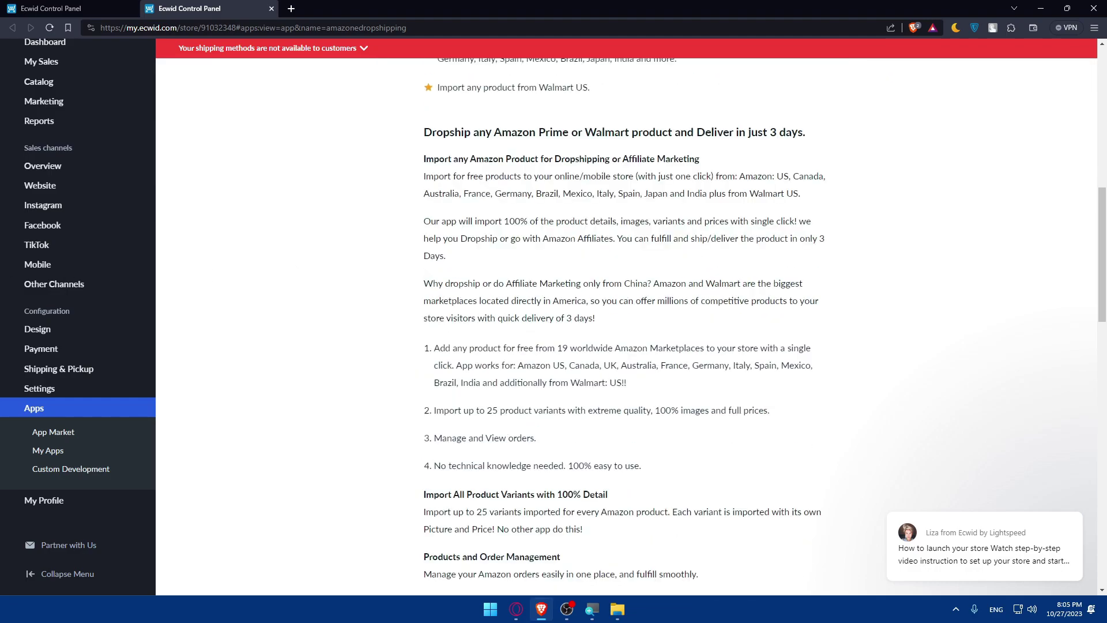
scroll(626, 323, "down", 2)
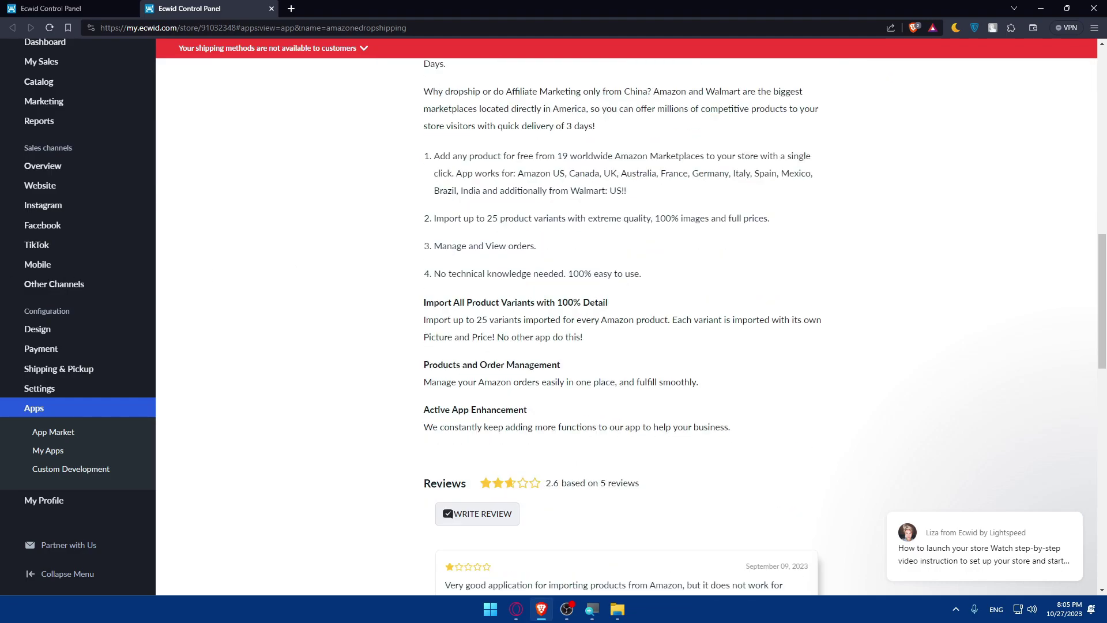
left_click(270, 9)
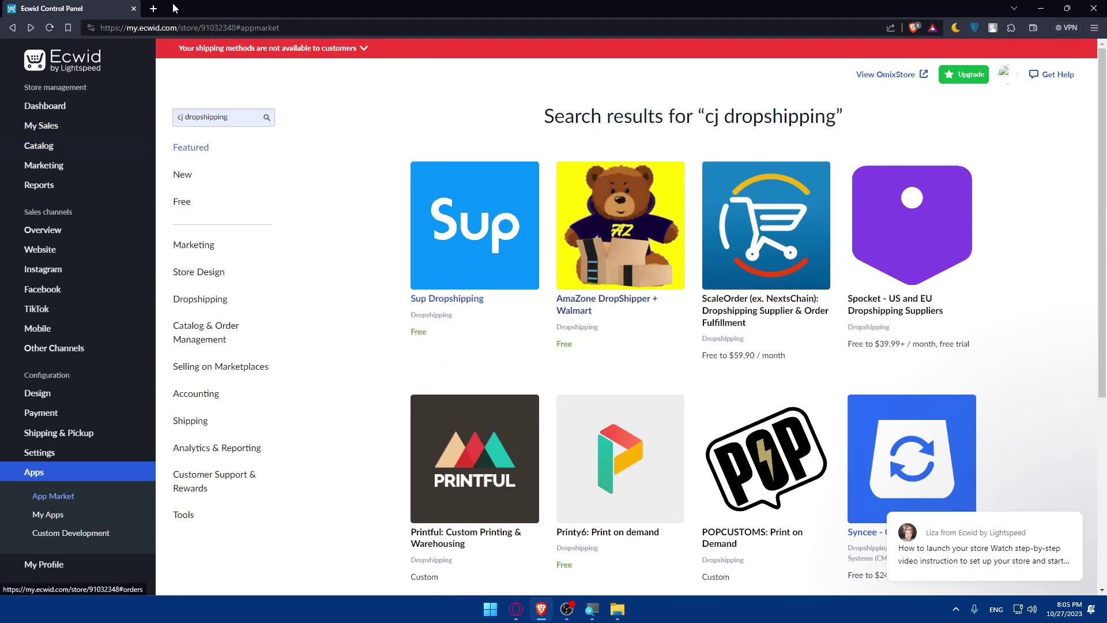
Step: Load zapier.com in a new browser tab
left_click(153, 9)
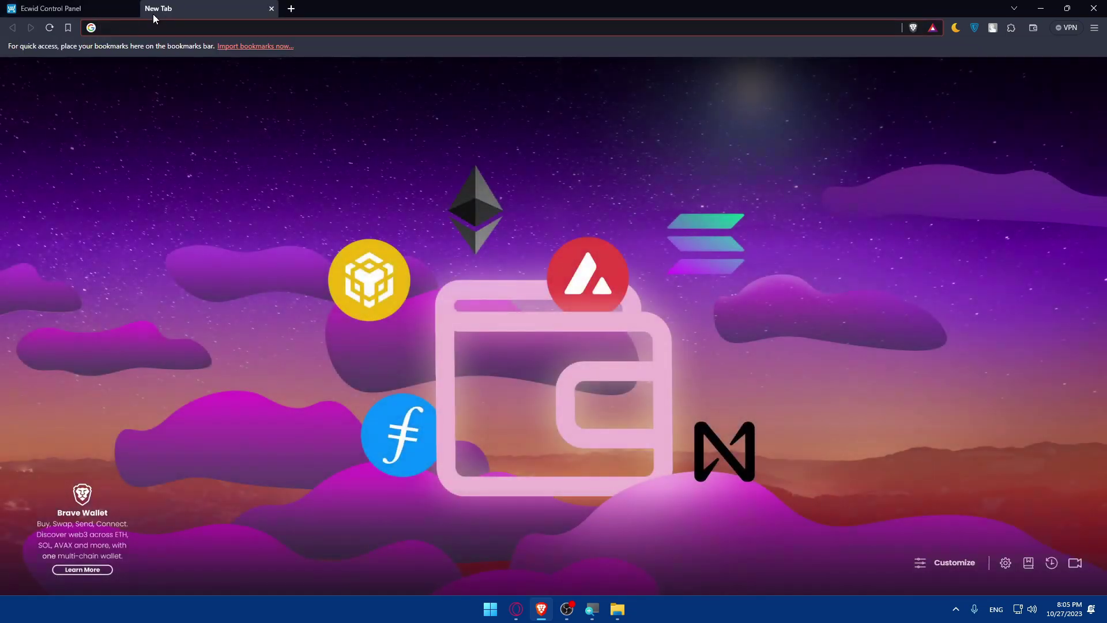
type("zapier.com")
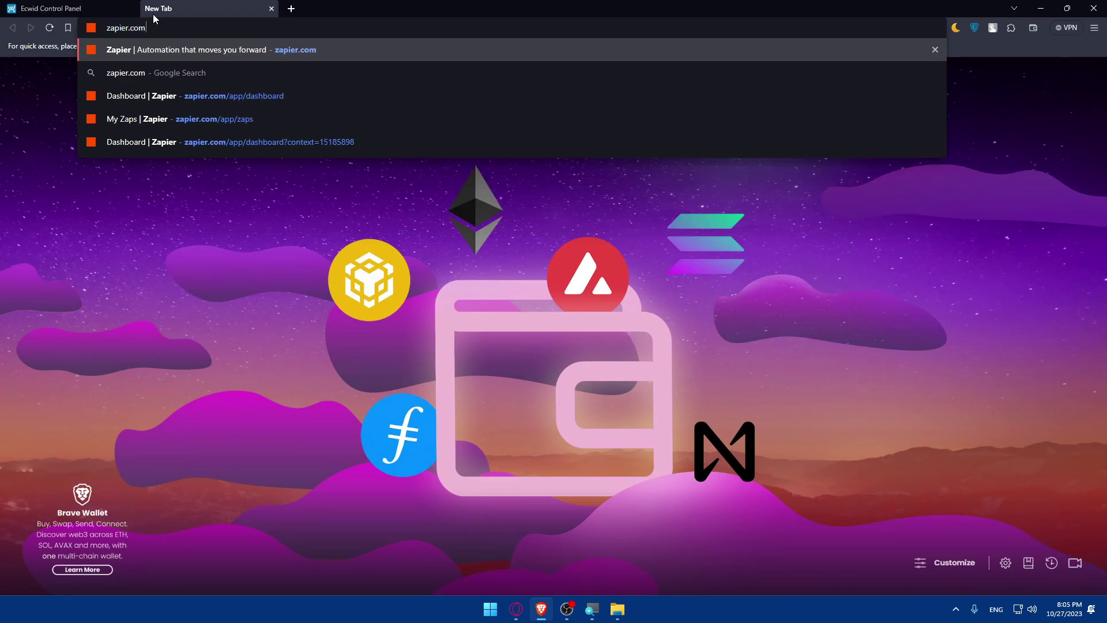
key("Return")
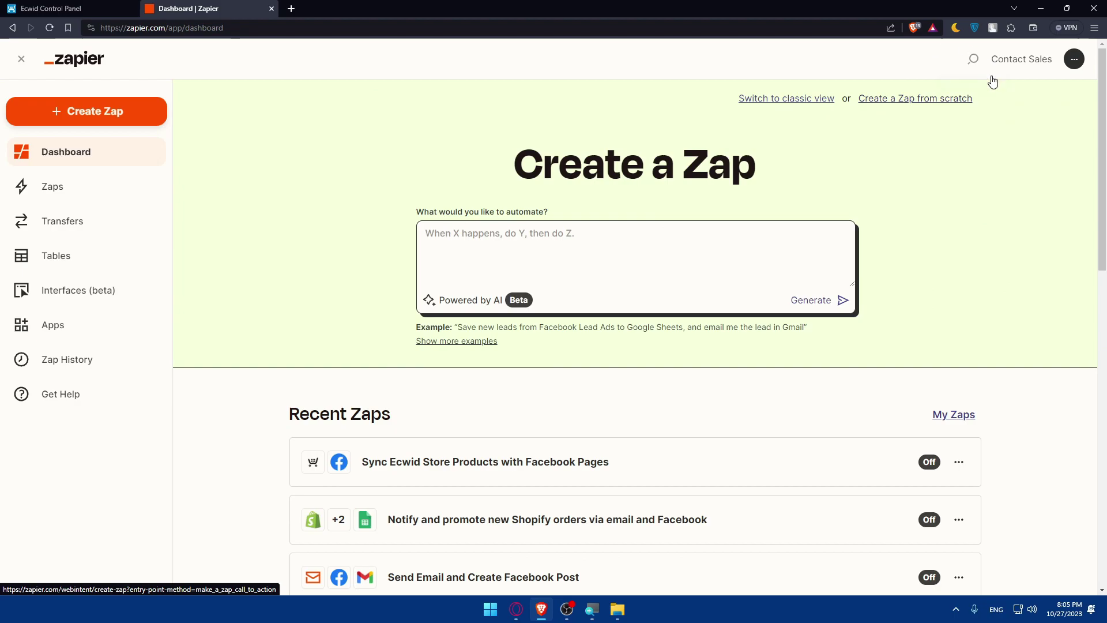
Step: Log out of Zapier, sign back in with Google, and start a new Zap
left_click(1074, 58)
left_click(1025, 140)
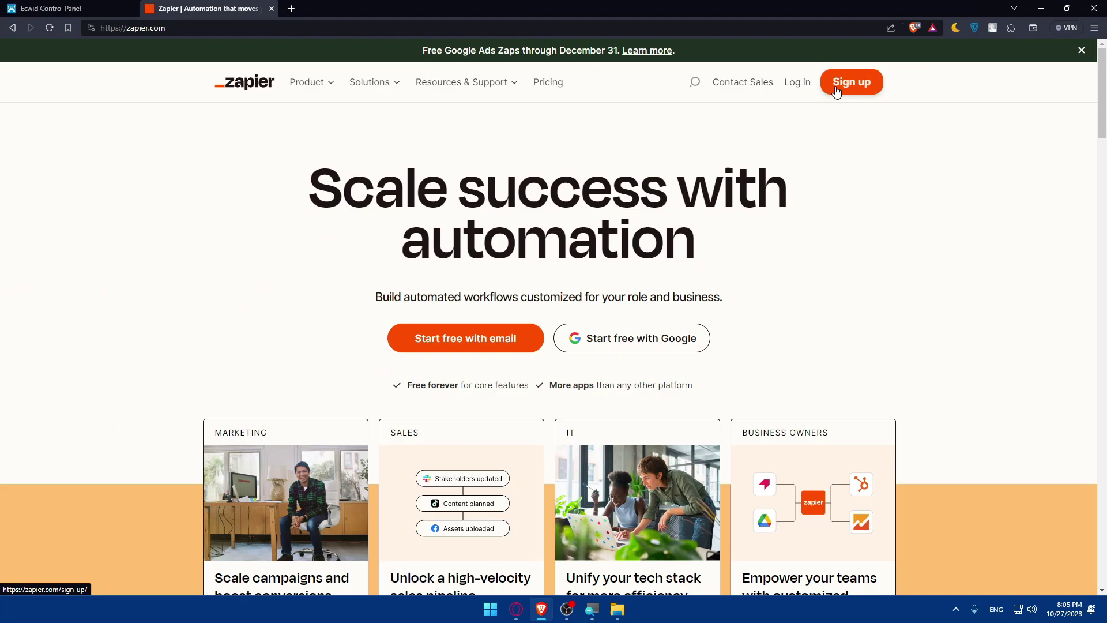
left_click(797, 82)
left_click(731, 207)
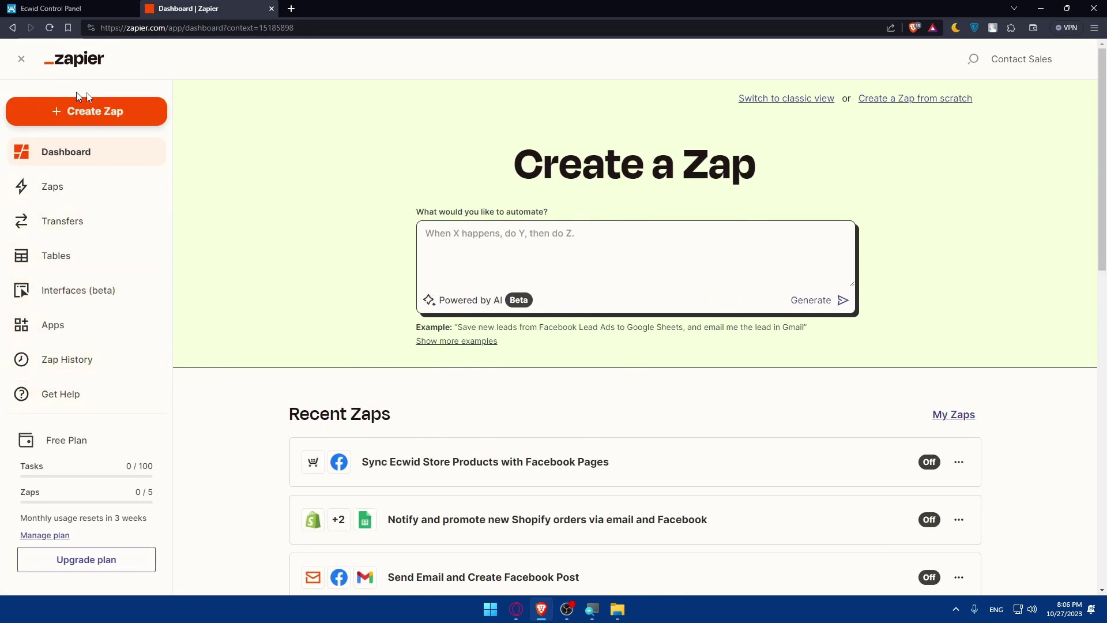
left_click(72, 108)
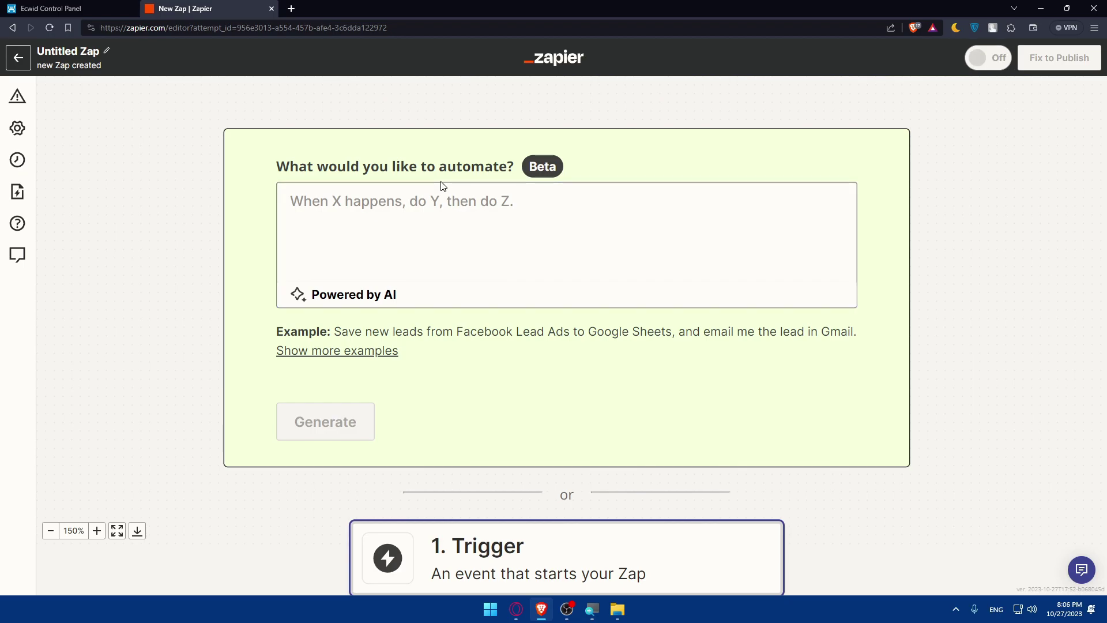
Step: Enter 'when i get an order on my ecwid store cj dropshipping should ship it' as the AI prompt
scroll(418, 351, "down", 3)
scroll(419, 351, "down", 2)
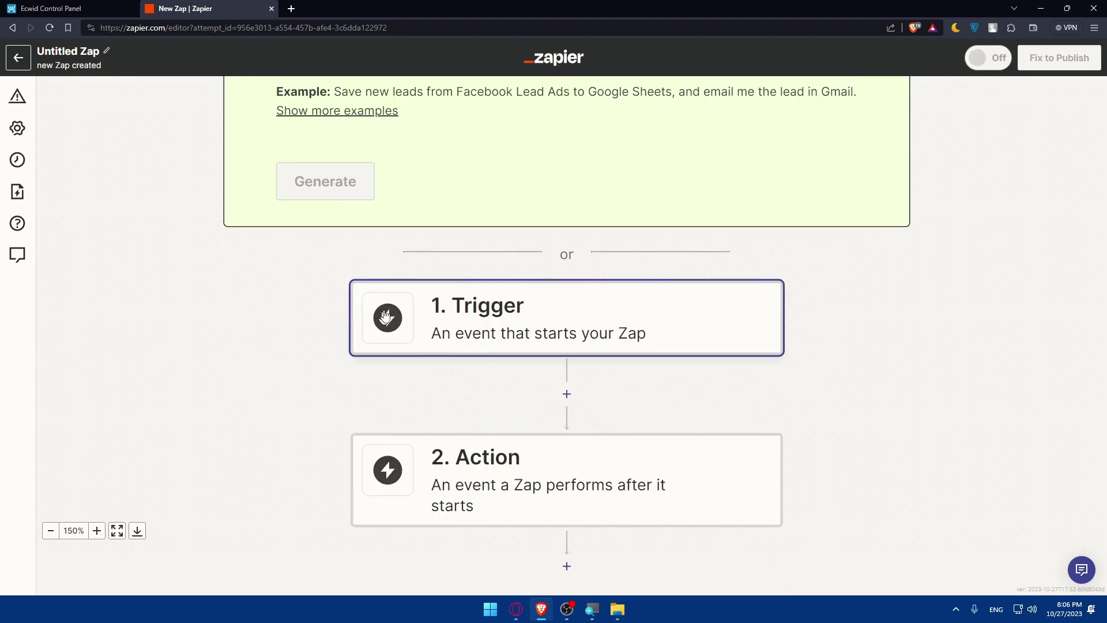
scroll(527, 358, "up", 4)
scroll(527, 358, "up", 1)
type("w")
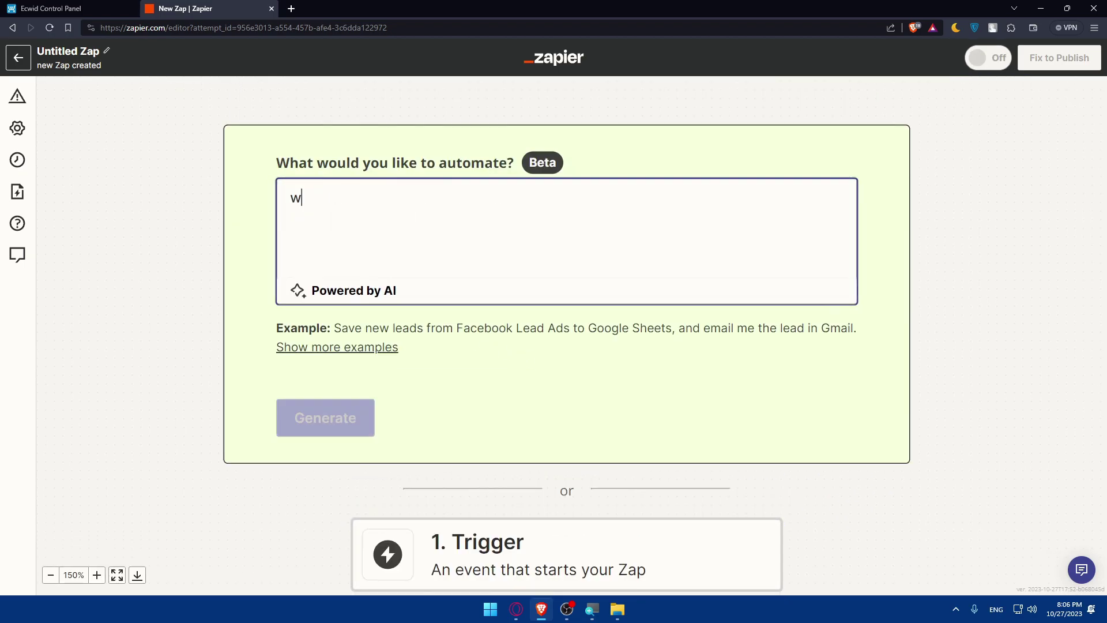
type("hen i ge")
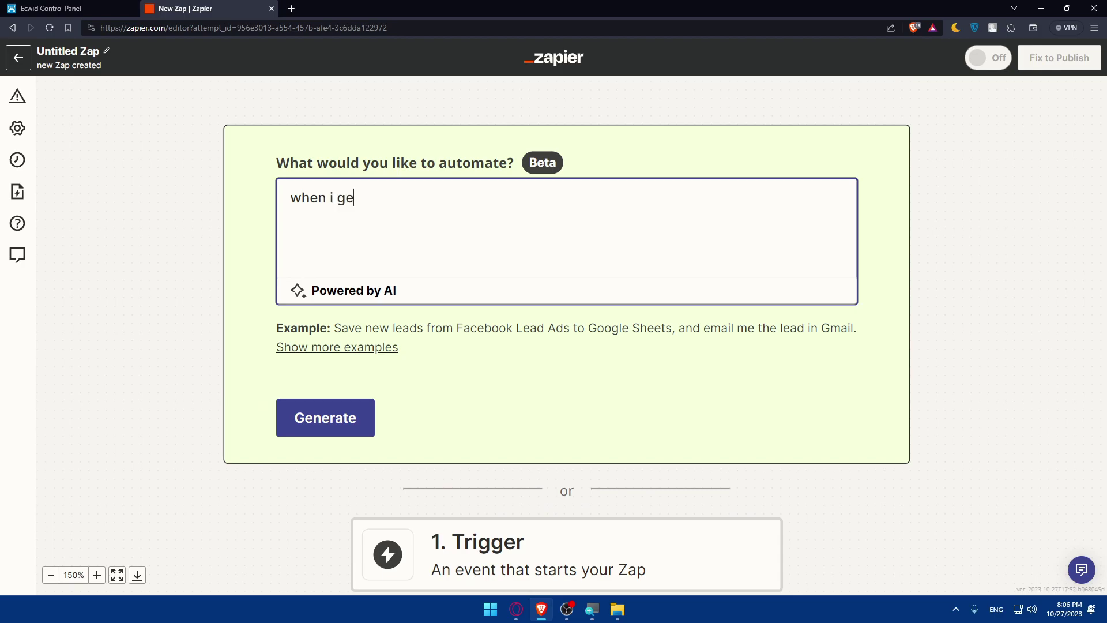
type("t an order on my e")
type("cw")
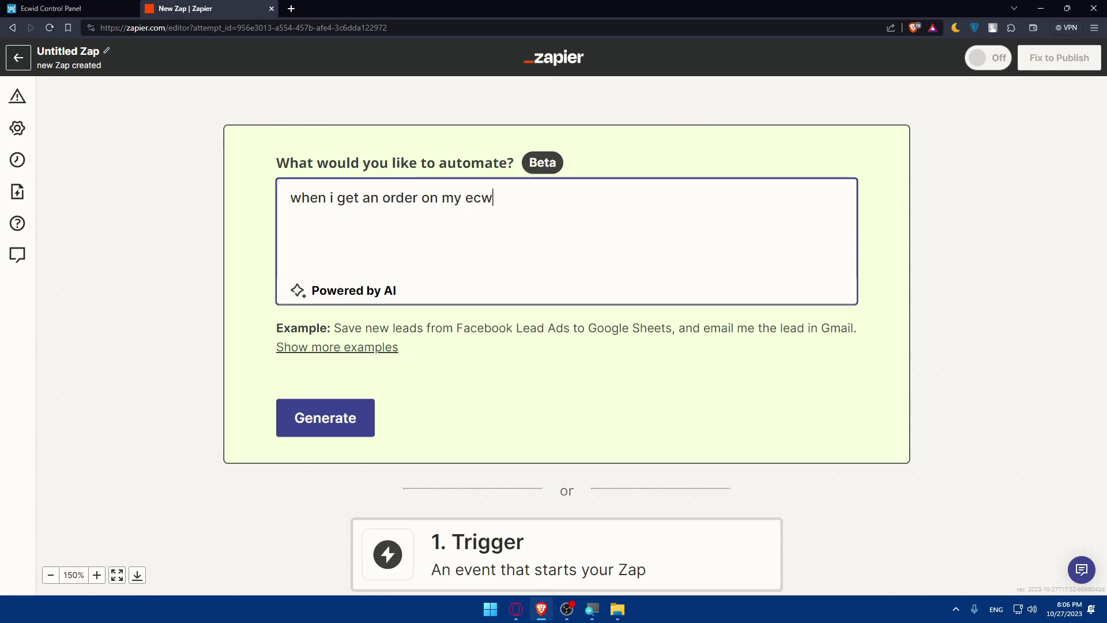
type("id ")
type("stop")
key("BackSpace")
key("BackSpace")
type("re cj d")
type("rop")
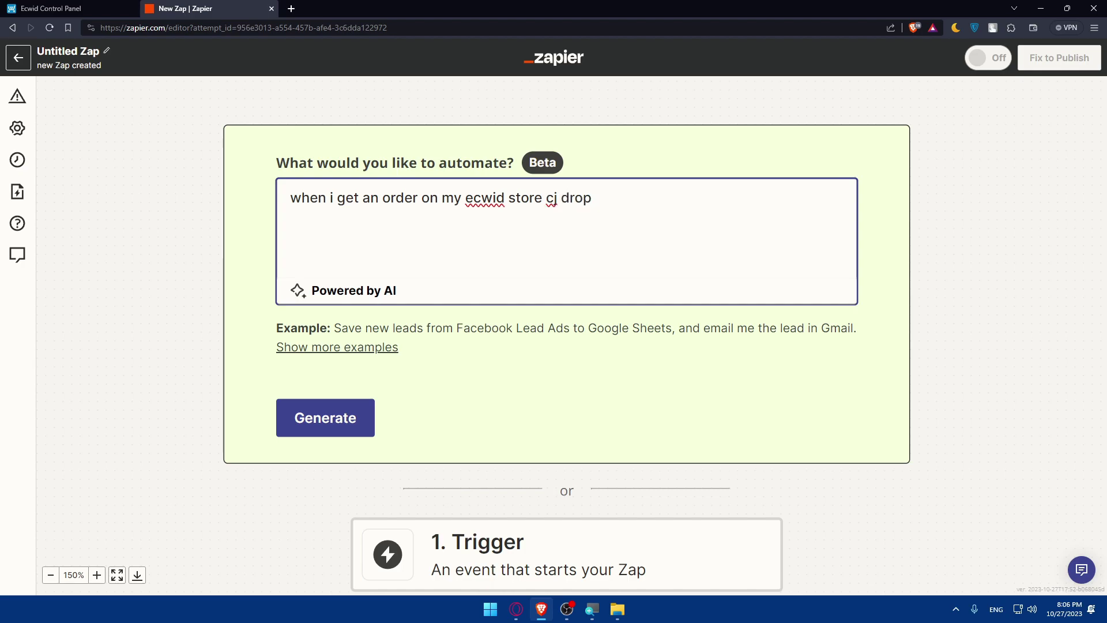
type("shipping sho")
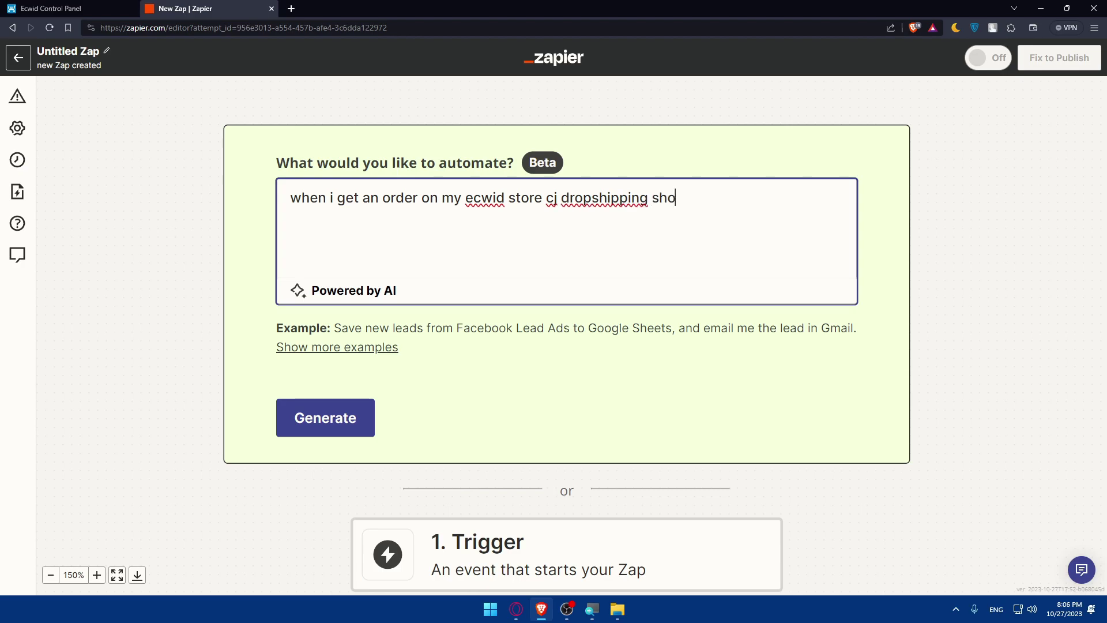
type("uld shi")
key("BackSpace")
type("it")
scroll(600, 252, "down", 5)
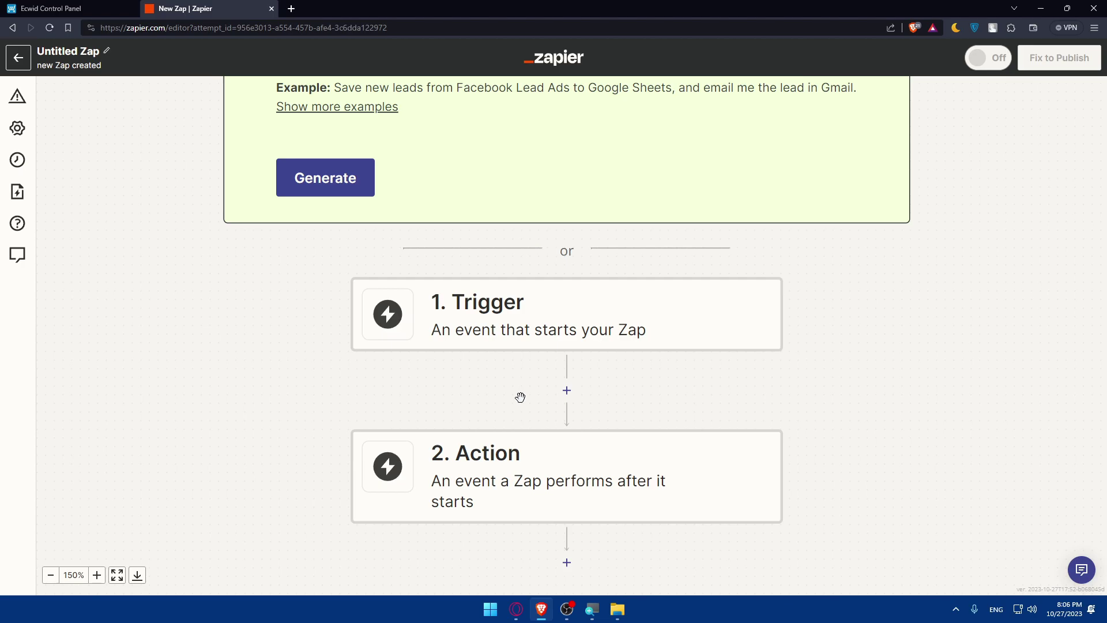
scroll(496, 369, "up", 4)
scroll(477, 346, "up", 3)
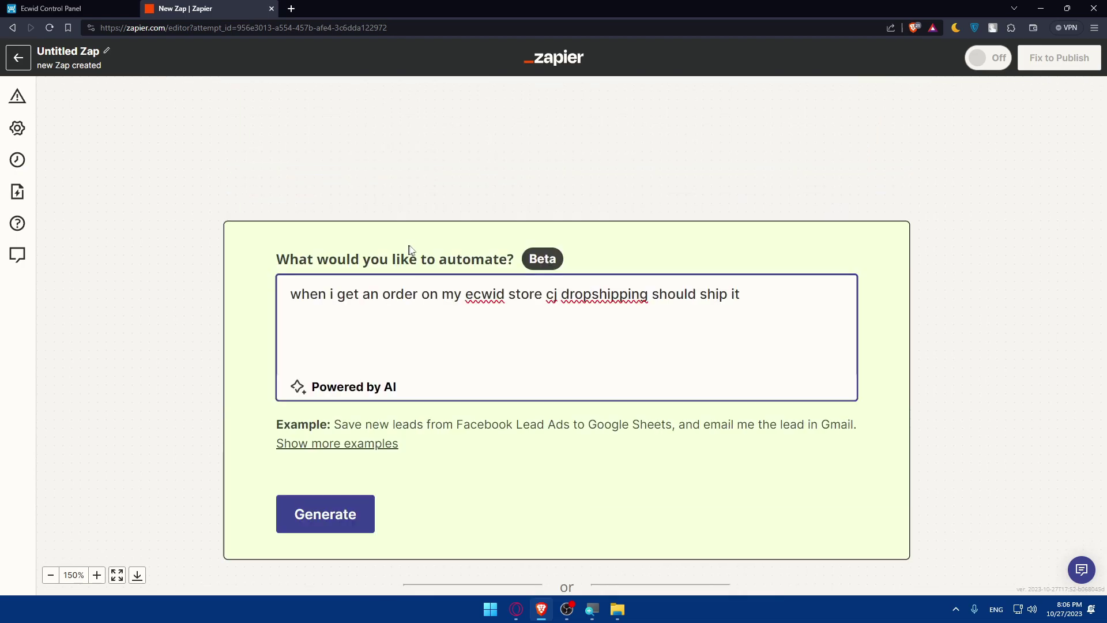
scroll(410, 319, "down", 1)
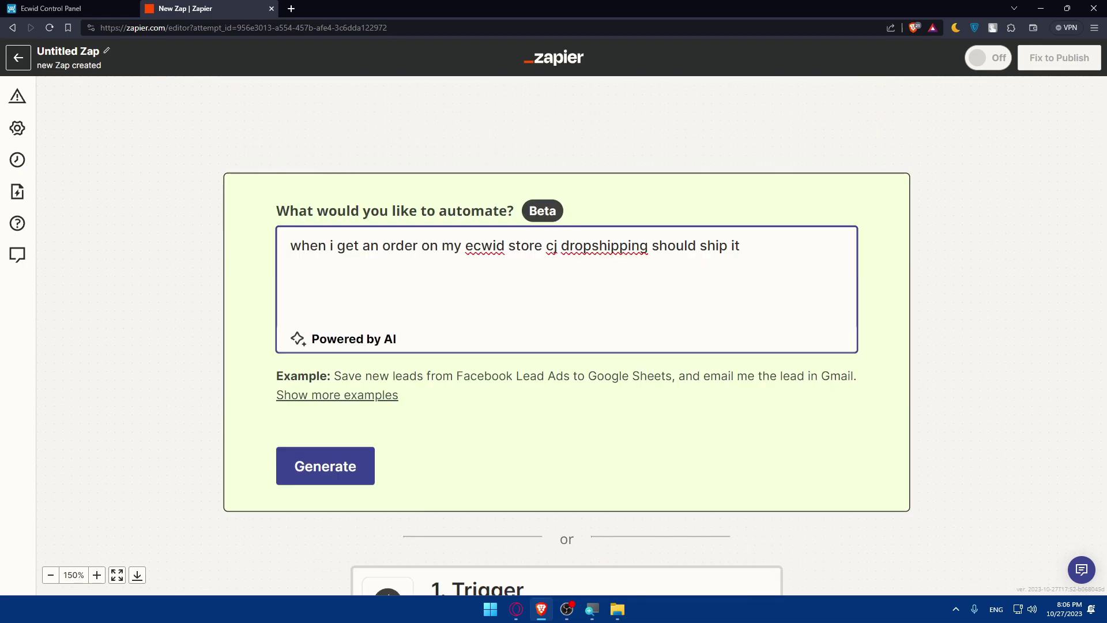
Step: Generate the Zap from the description and scroll through the suggested Automated Order Fulfillment card
left_click(359, 467)
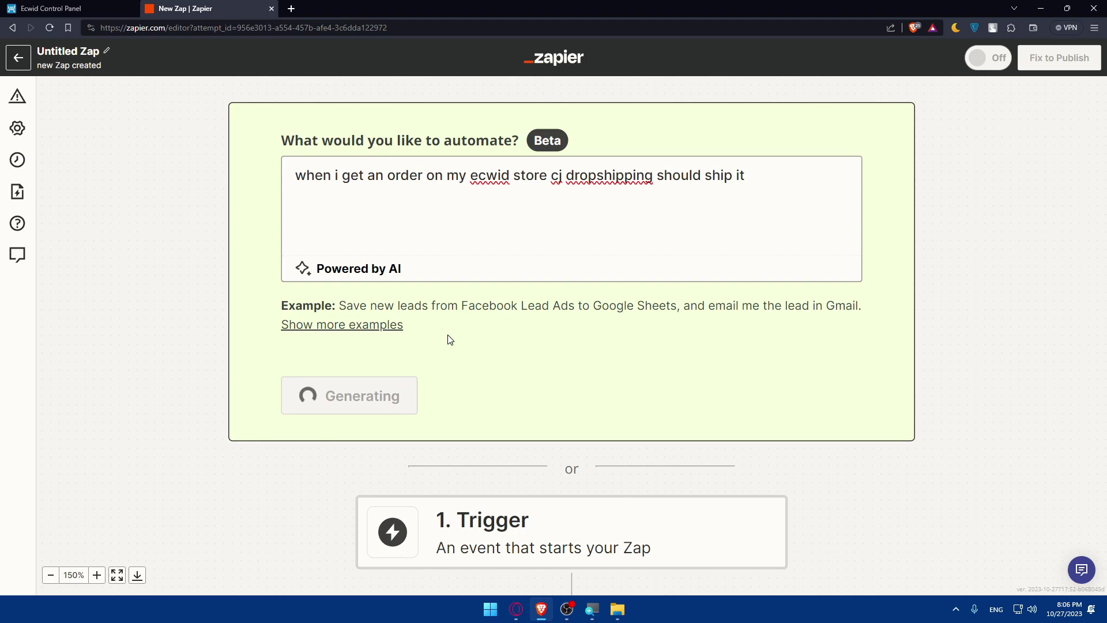
scroll(438, 374, "down", 1)
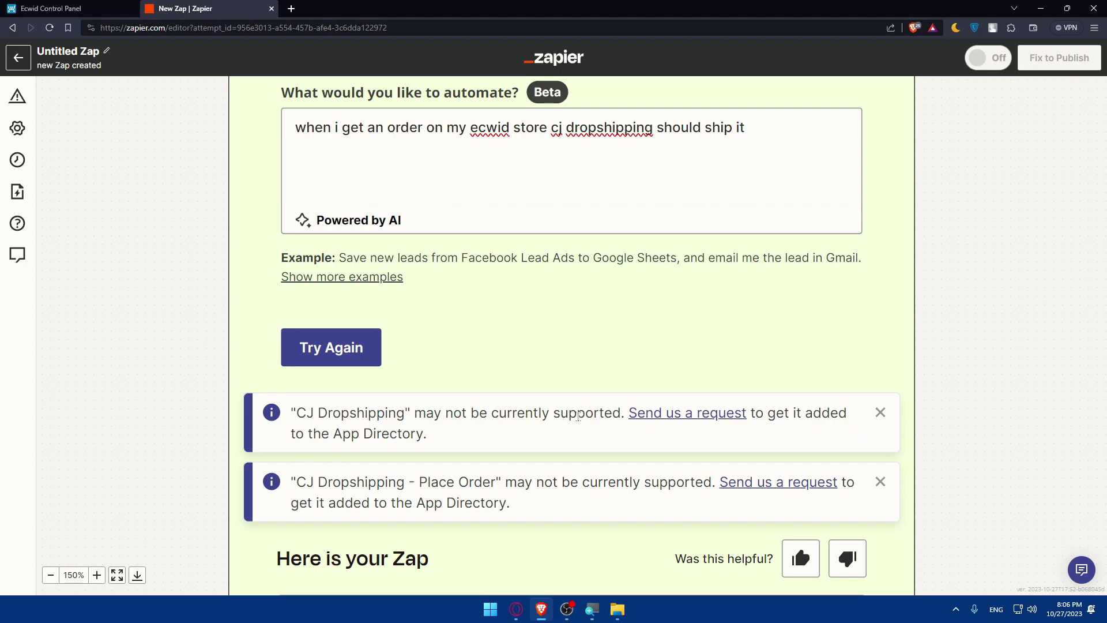
scroll(778, 433, "down", 1)
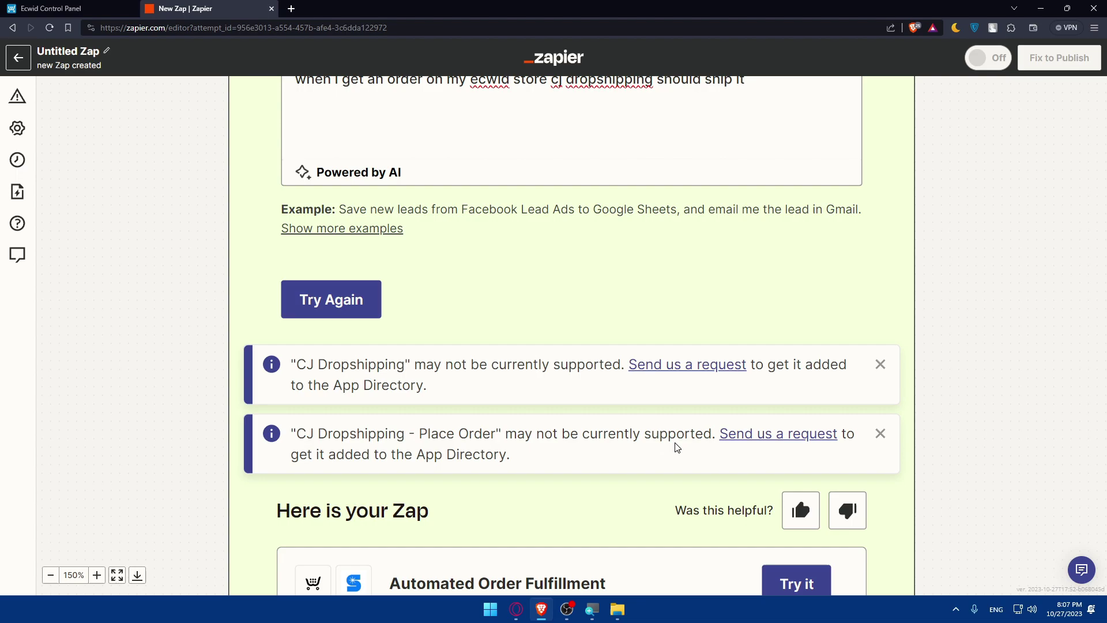
scroll(677, 447, "down", 5)
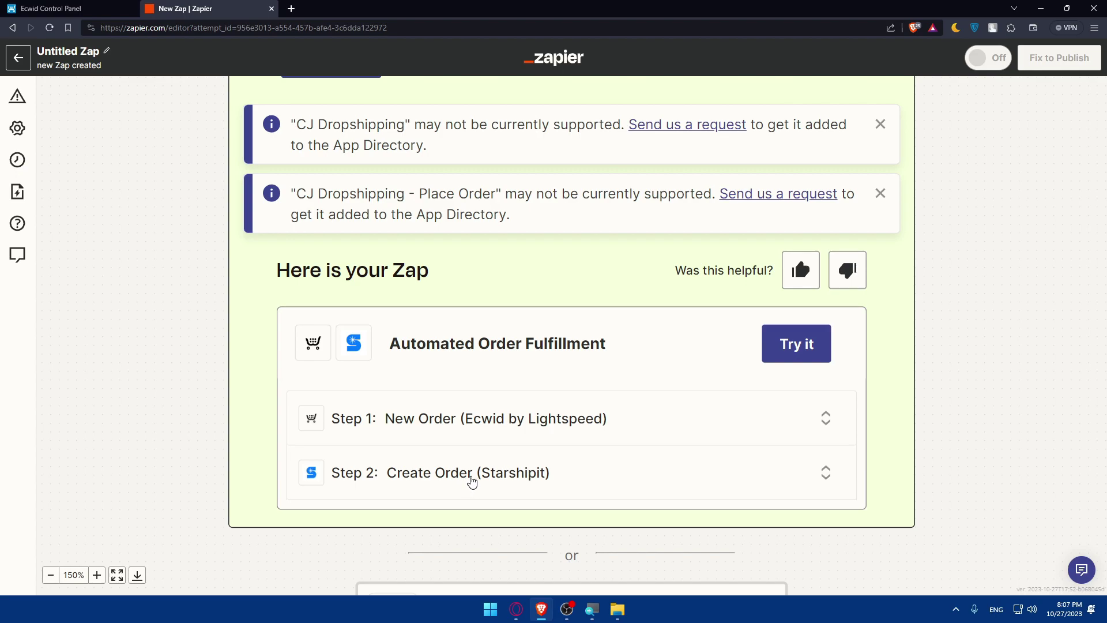
scroll(472, 479, "down", 3)
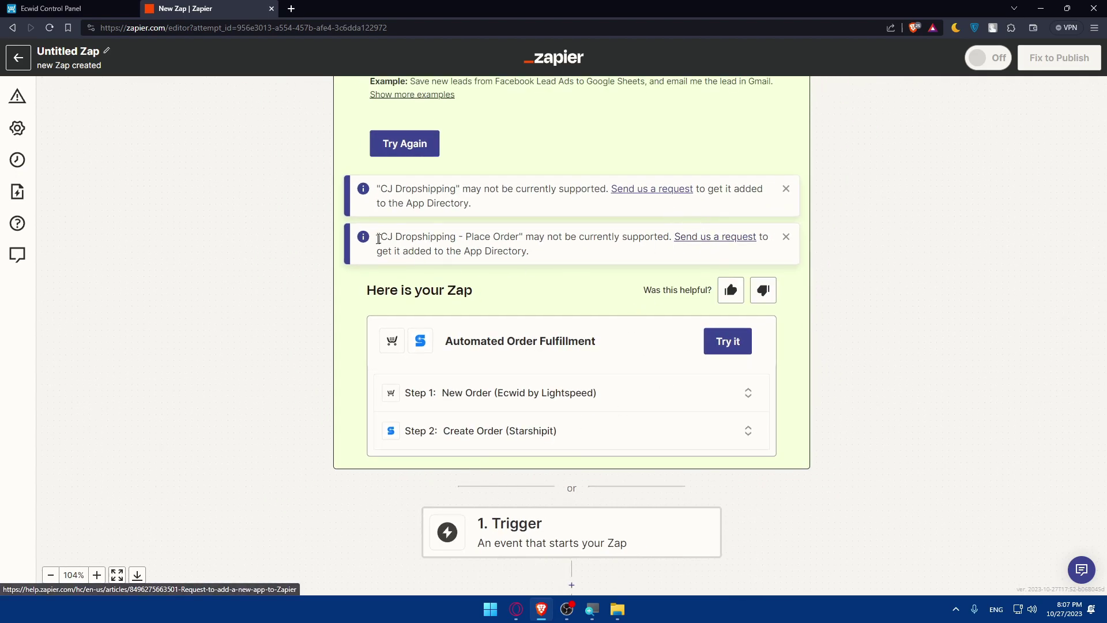
Step: Highlight the unsupported 'CJ Dropshipping - Place Order' notice text
left_click_drag(379, 237, 516, 236)
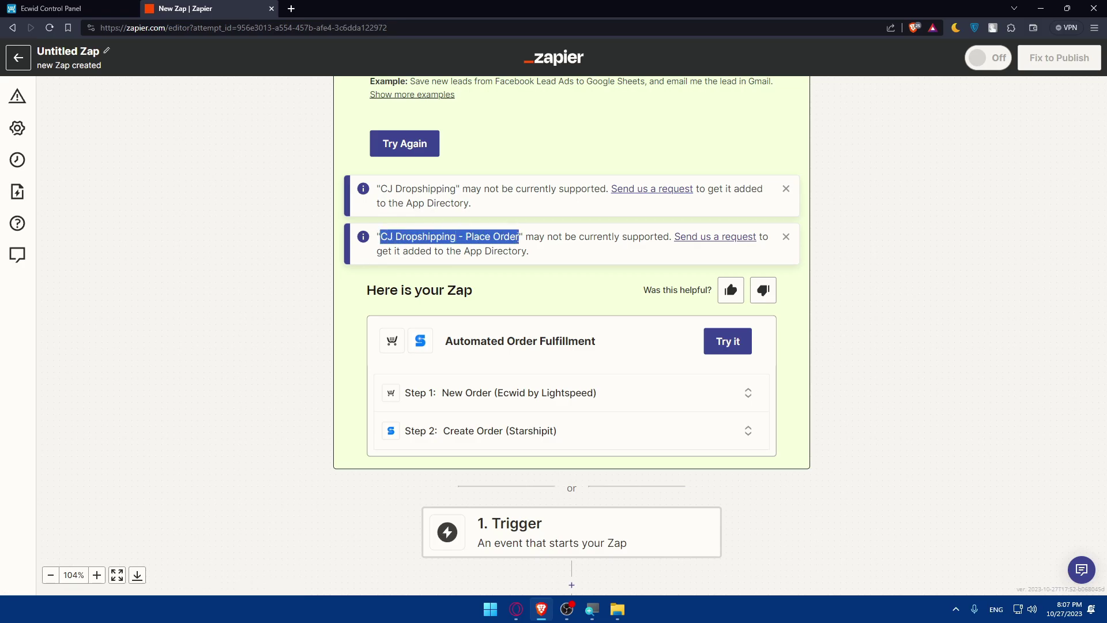
left_click(494, 241)
mouse_move(379, 236)
left_mouse_down()
mouse_move(522, 237)
mouse_move(461, 238)
left_mouse_up()
left_click(461, 238)
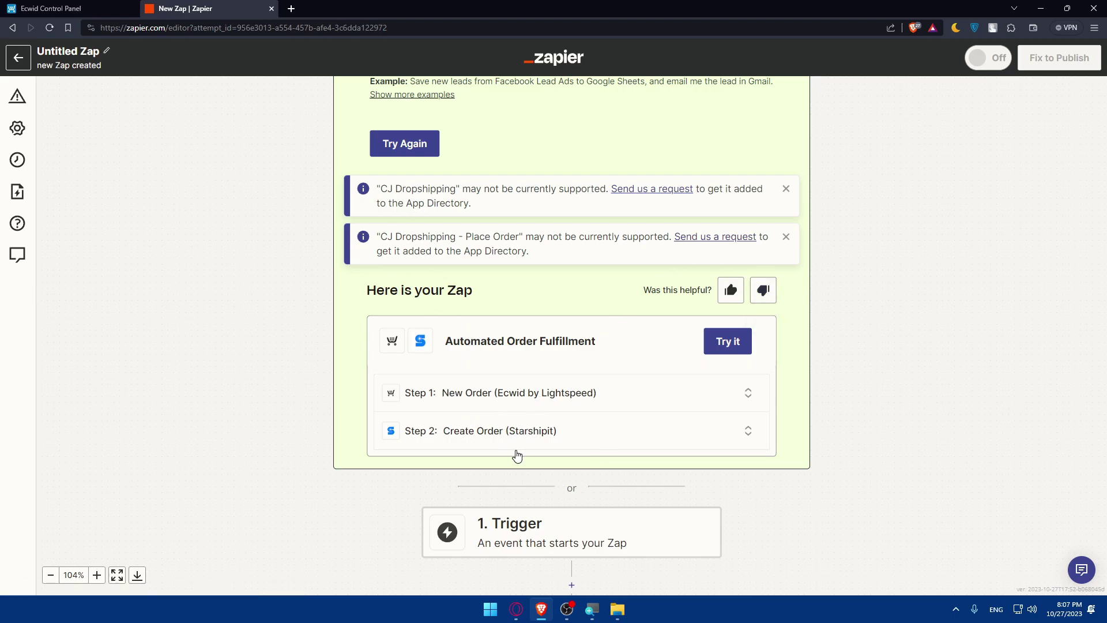
Step: Open the suggested Zap in the editor and choose the Ecwid account for the New Order trigger
left_click(729, 341)
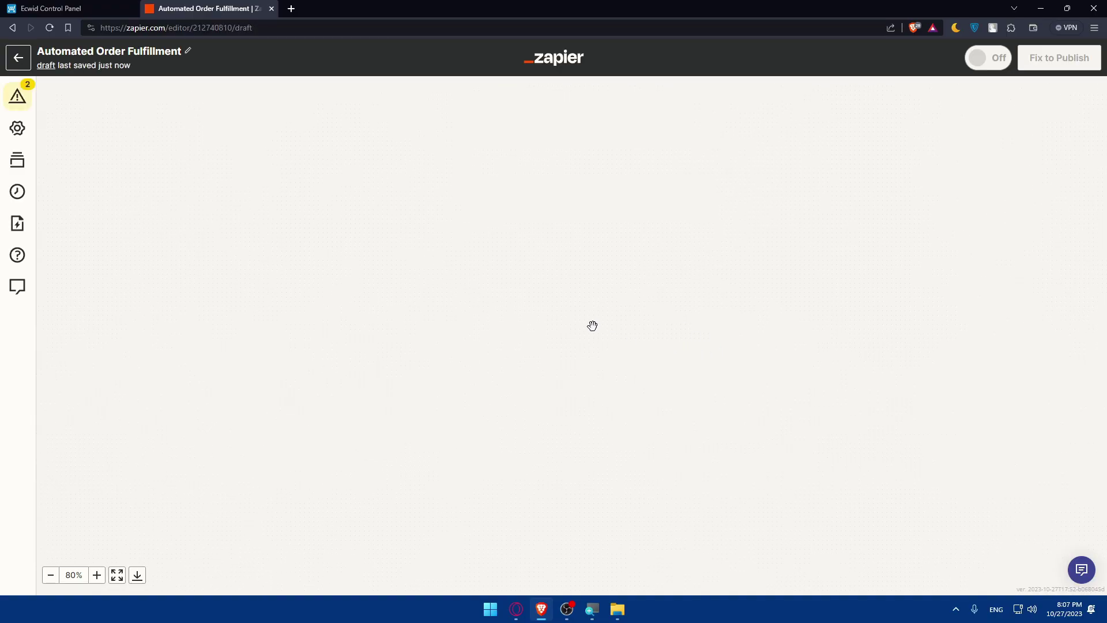
left_click(556, 278)
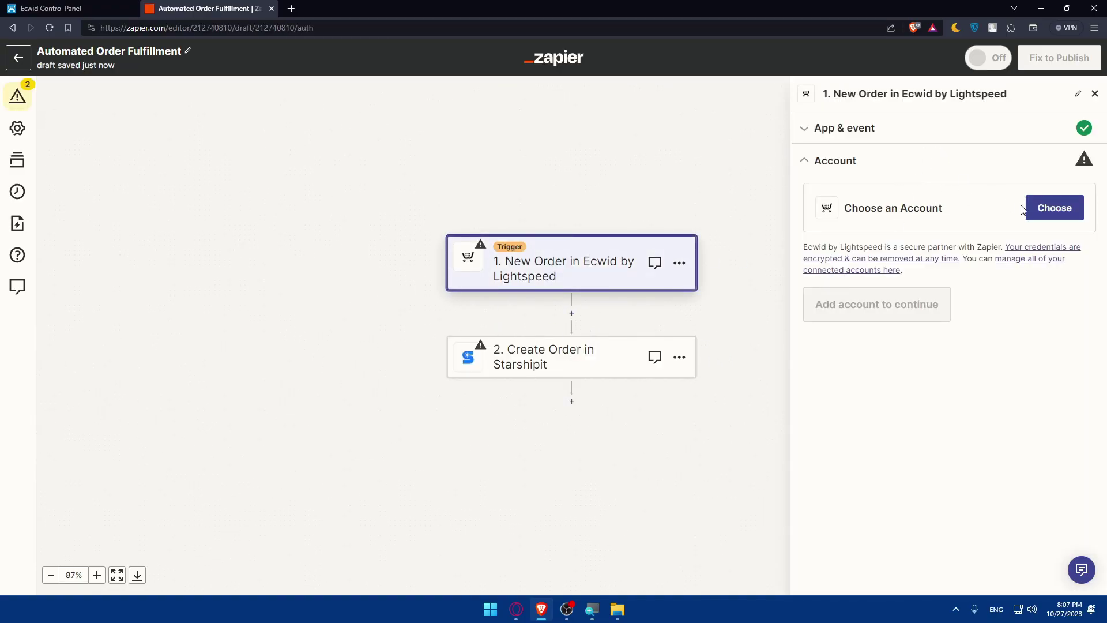
left_click(1041, 211)
left_click(828, 318)
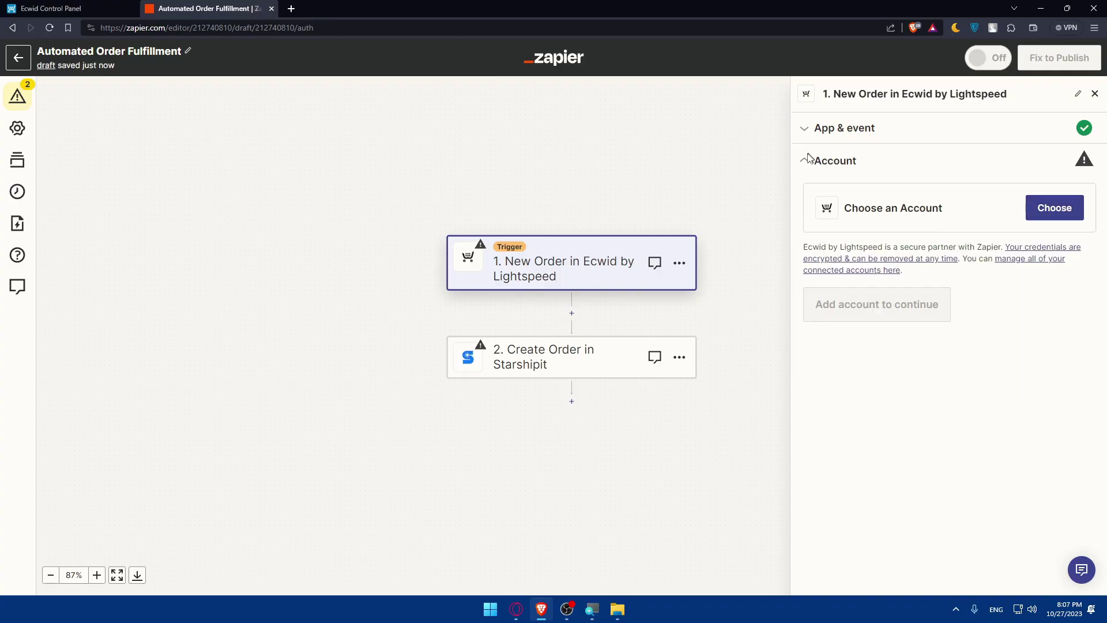
Step: Check the Starshipit Create Order step's app and action event settings
left_click(596, 357)
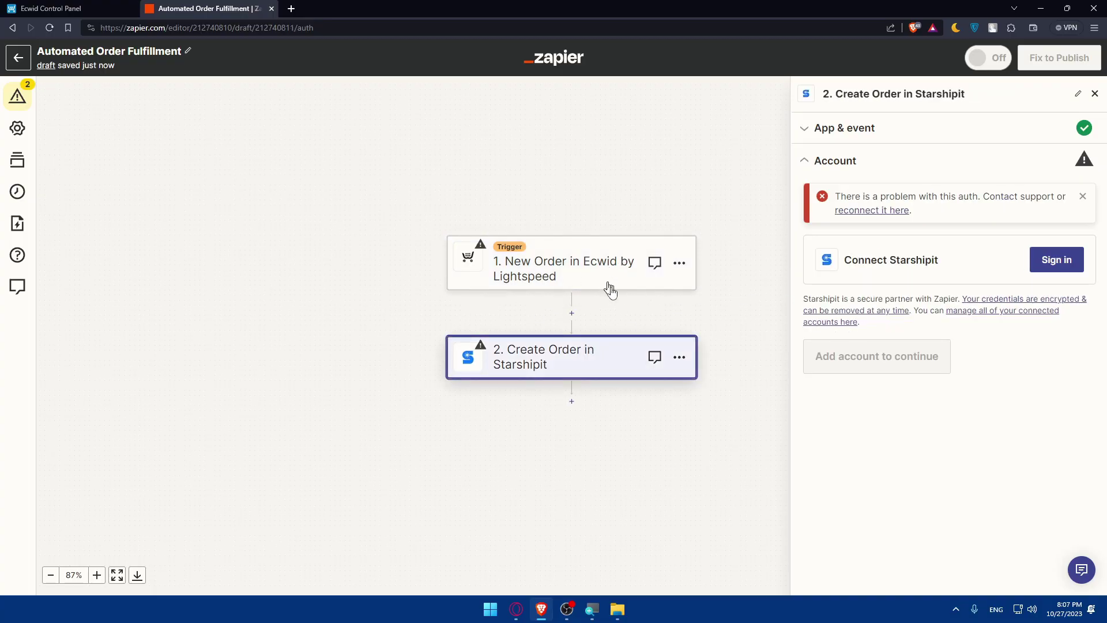
left_click(825, 128)
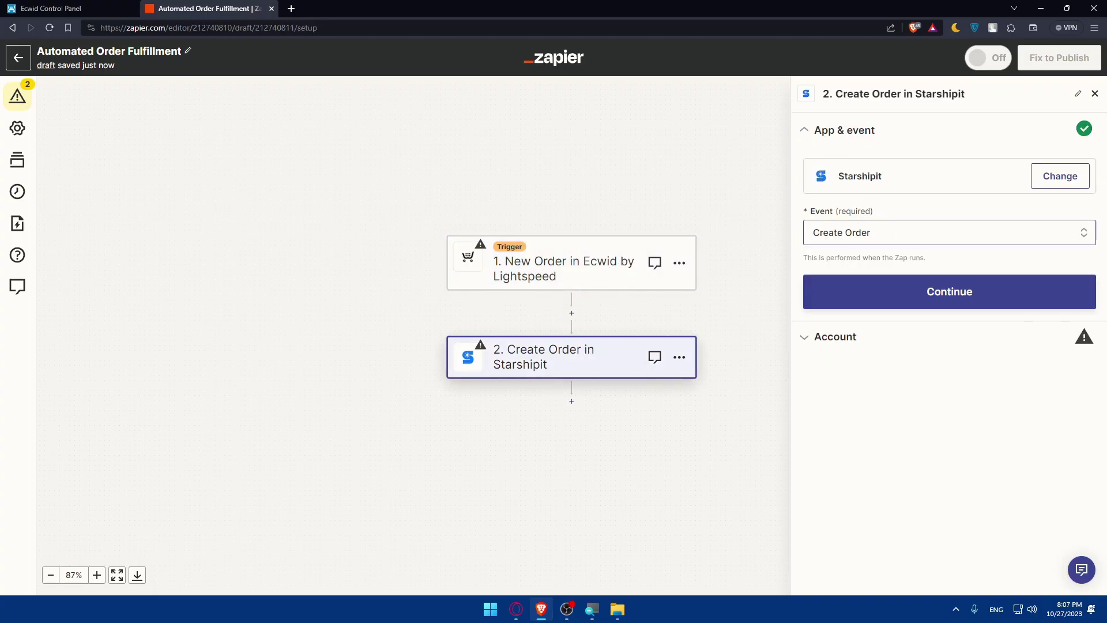
left_click(842, 233)
left_click(742, 214)
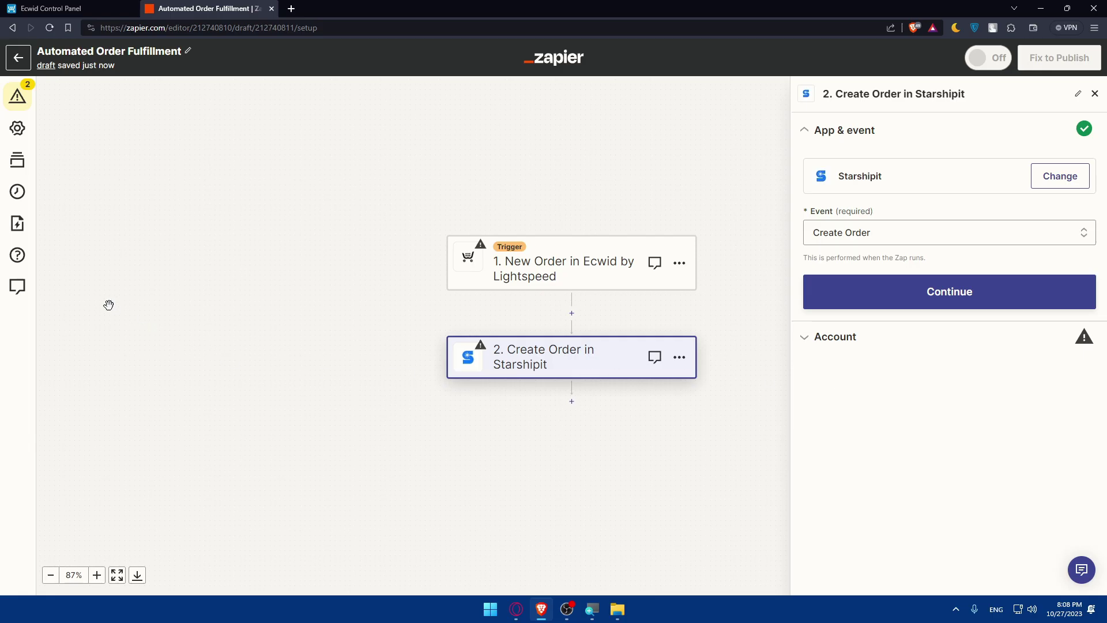
Step: In Ecwid, narrow the App Market search from 'cj dropshipping' to 'dropshipping' and browse the results
left_click(52, 8)
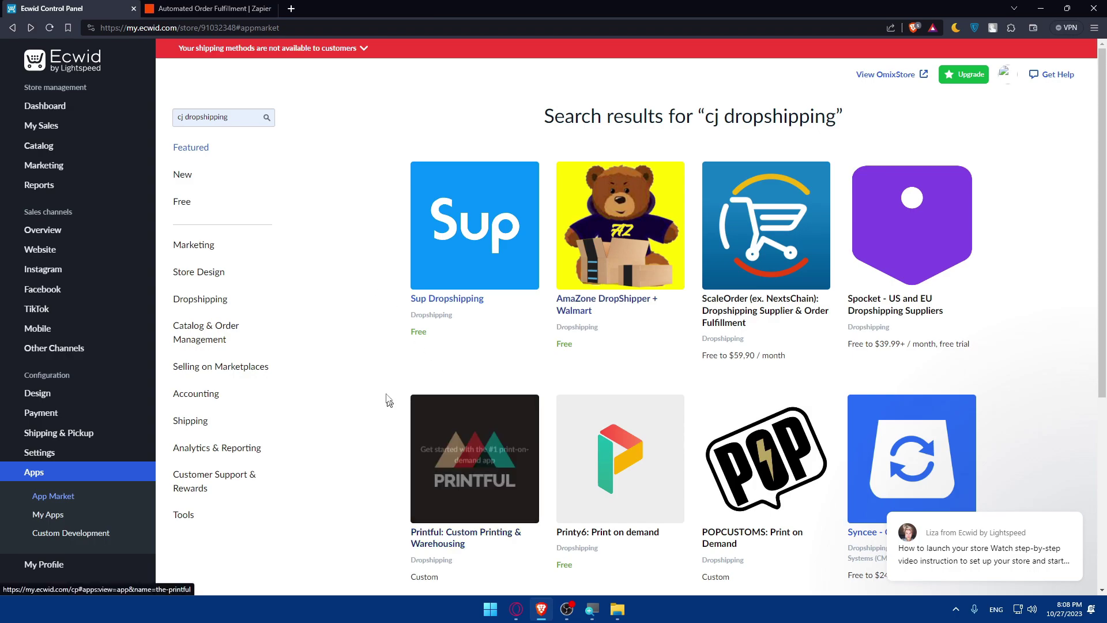
left_click_drag(178, 117, 188, 118)
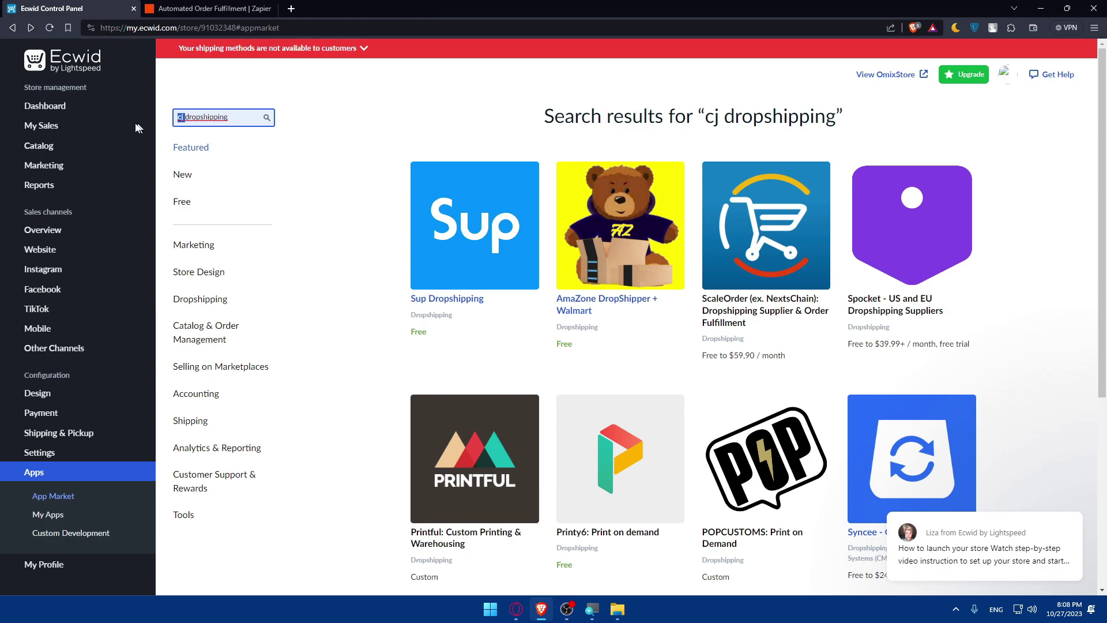
key("BackSpace")
key("Return")
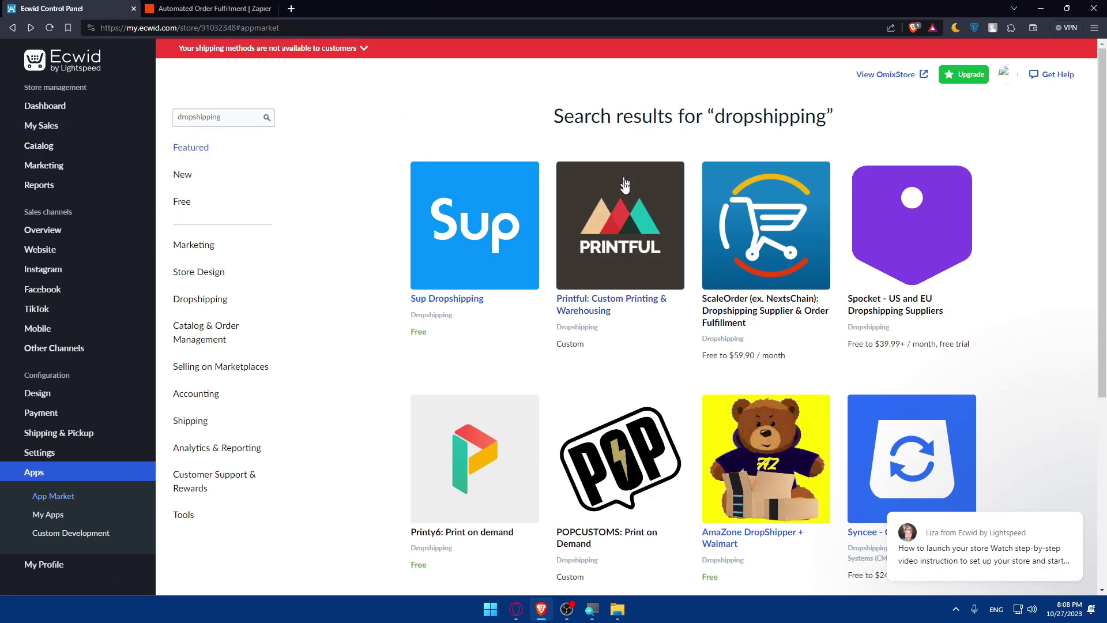
scroll(654, 341, "down", 2)
scroll(654, 341, "down", 2)
scroll(577, 311, "up", 2)
scroll(519, 299, "down", 4)
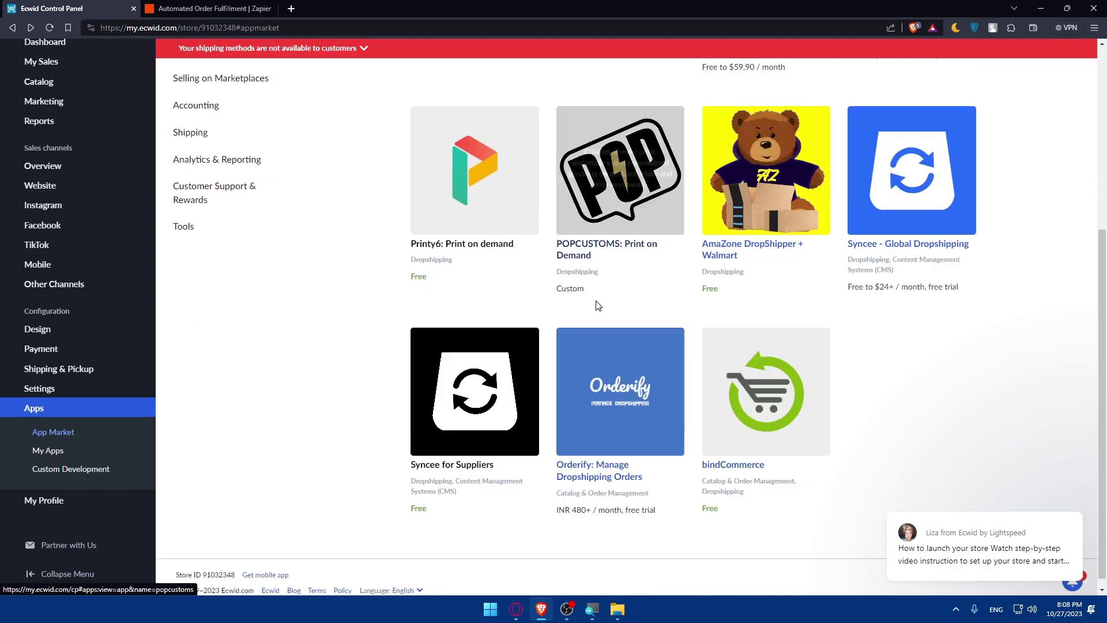
scroll(497, 294, "up", 5)
Step: Clear the 'dropshipping' search to return to the App Market home
double_click(199, 117)
mouse_move(38, 81)
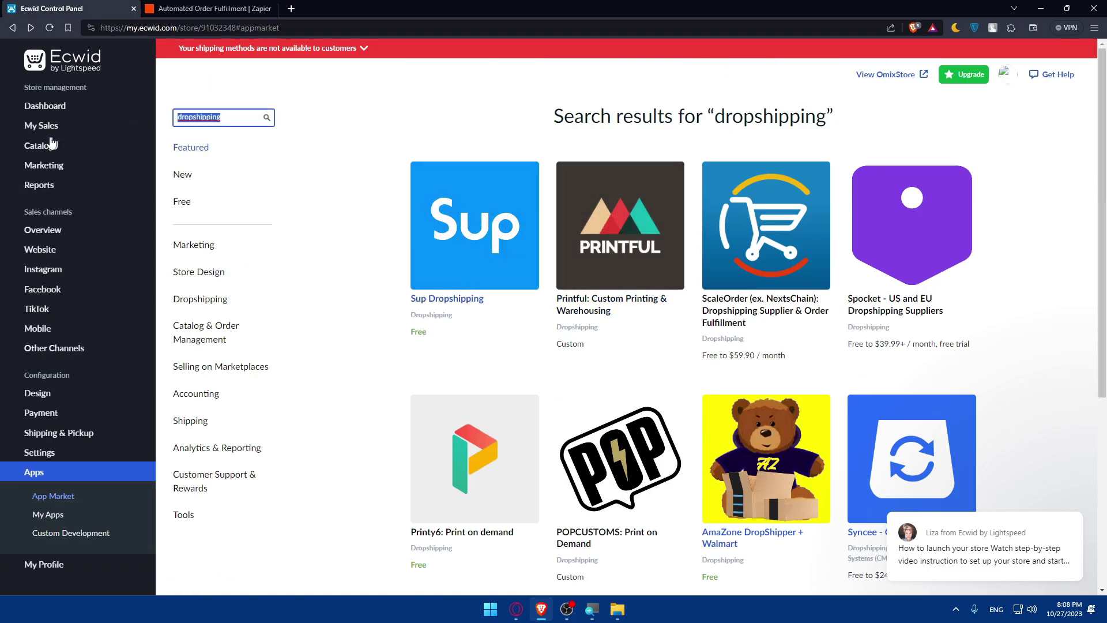
key("F11")
key("BackSpace")
key("F11")
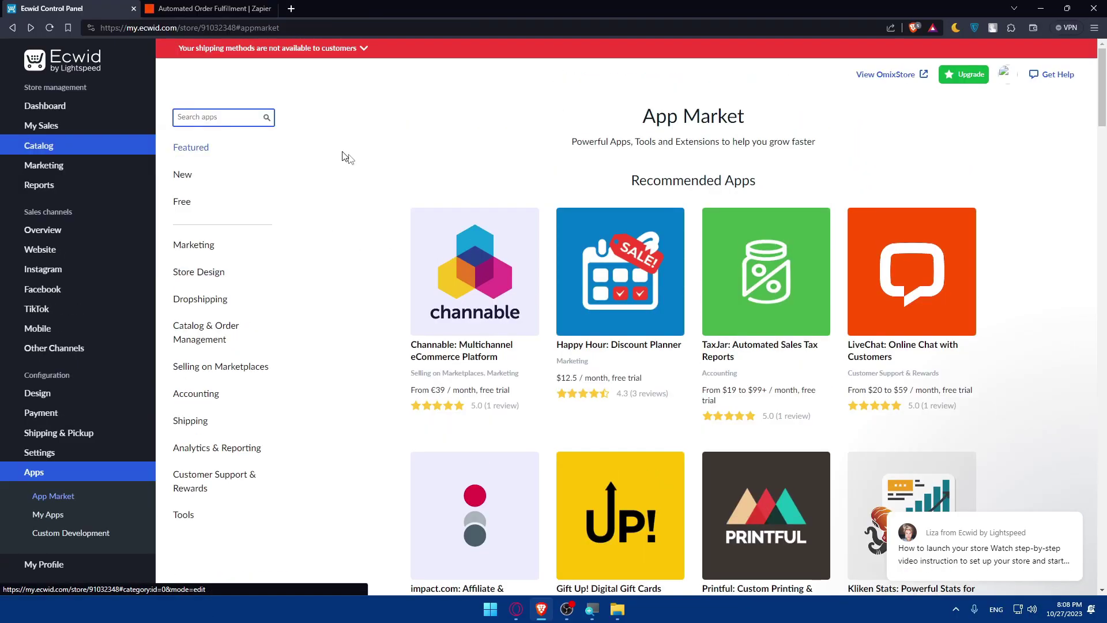
Step: Browse the Dropshipping app category, scrolling through Sup, Printful, Syncee and the other listed apps
left_click(209, 299)
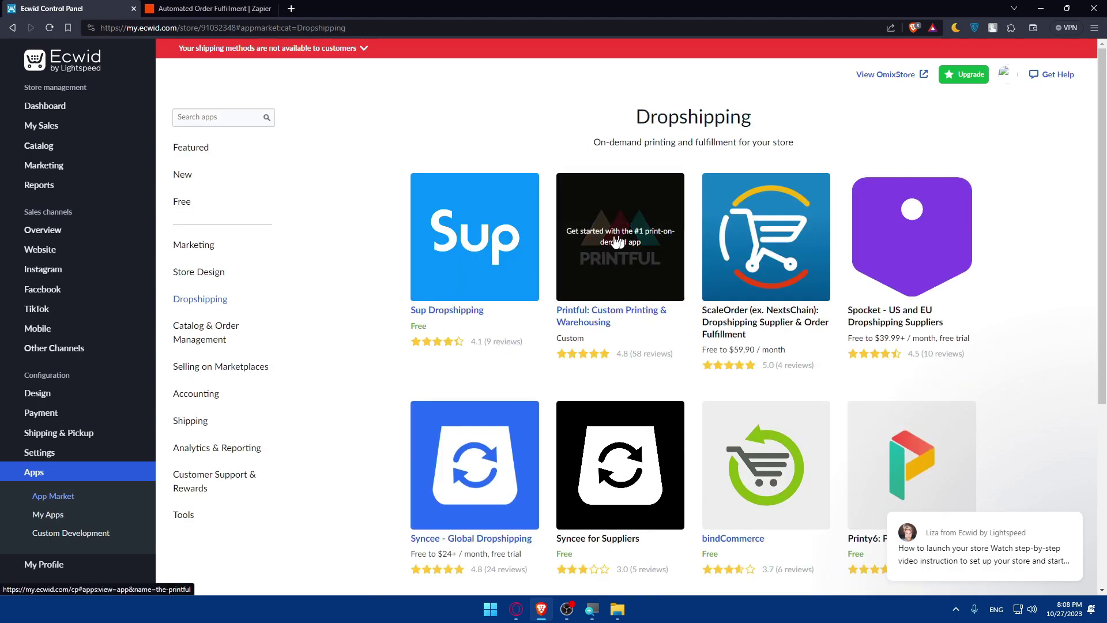
scroll(484, 255, "down", 3)
scroll(485, 254, "down", 2)
scroll(625, 301, "up", 5)
scroll(606, 346, "down", 3)
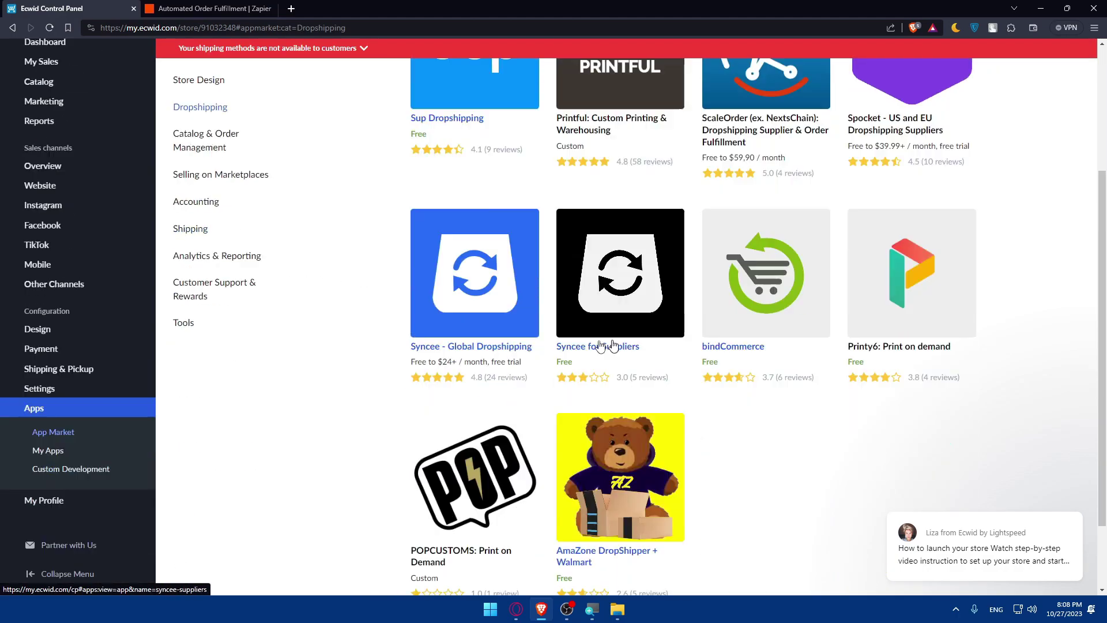
scroll(664, 375, "up", 3)
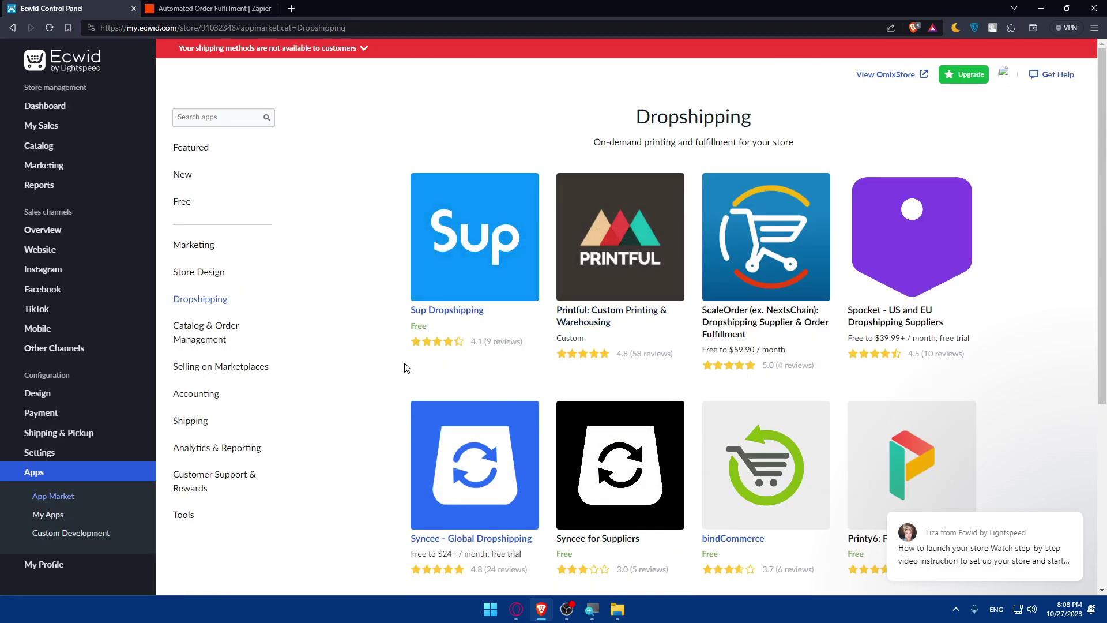